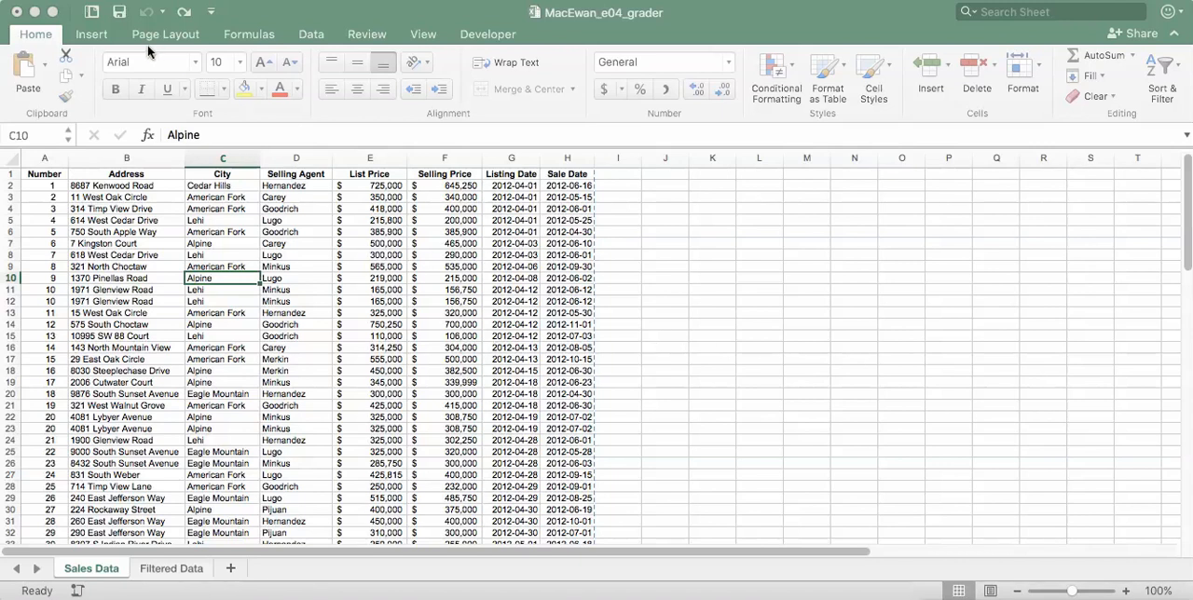
- Open the centre footer section of the Sales Data sheet and view the available header and footer elements
click(92, 35)
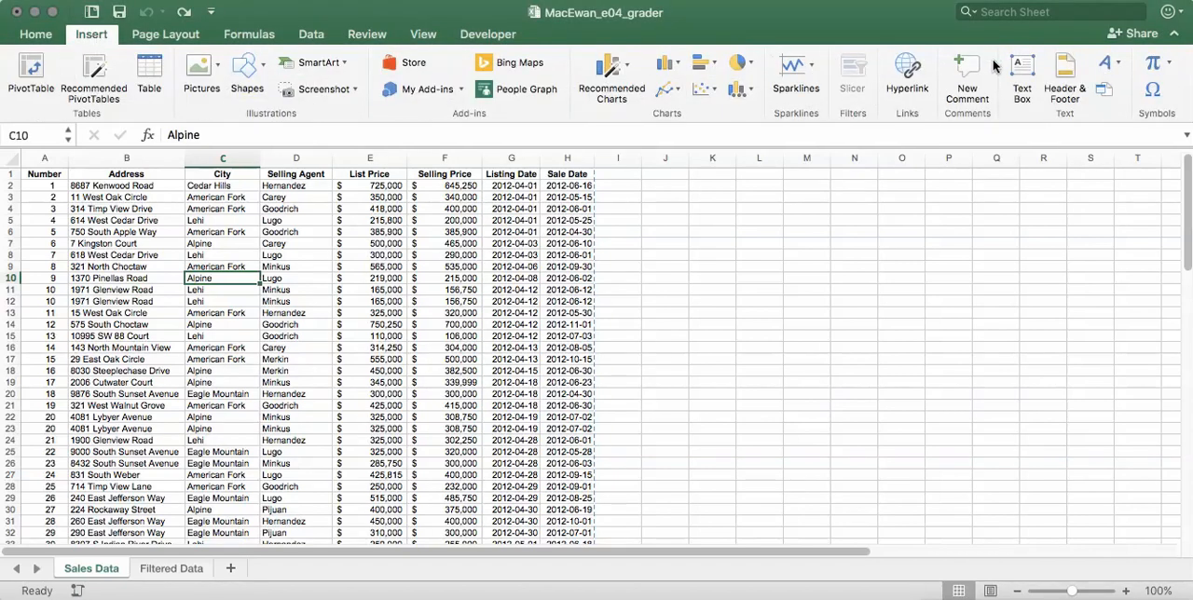
click(1069, 69)
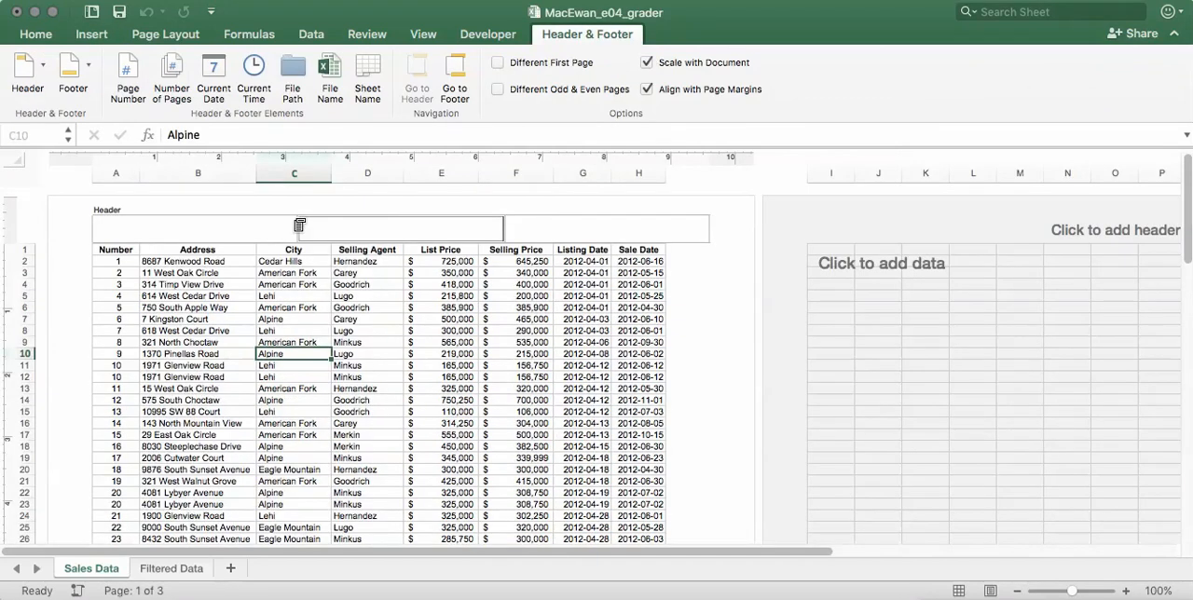
click(484, 307)
scroll(485, 308, down, 5)
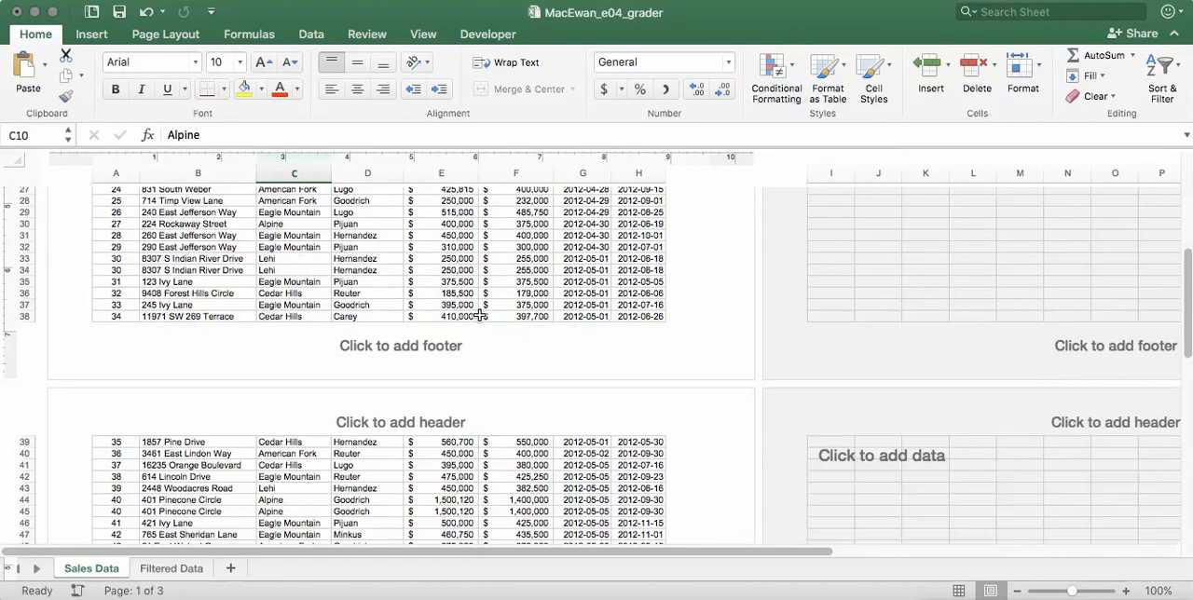
click(392, 344)
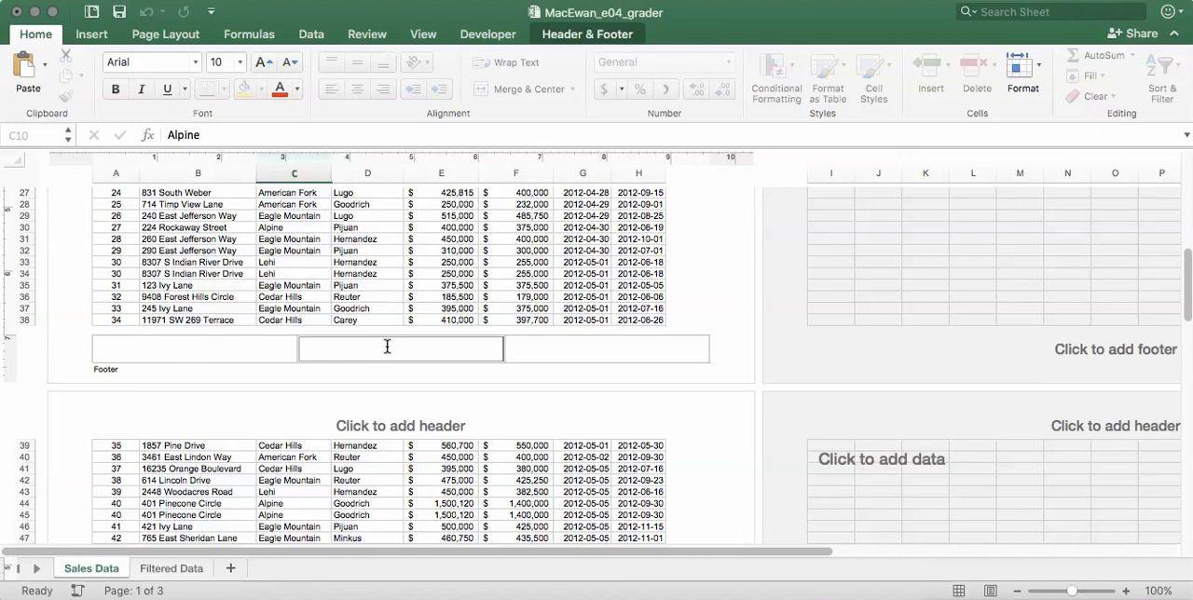
click(575, 37)
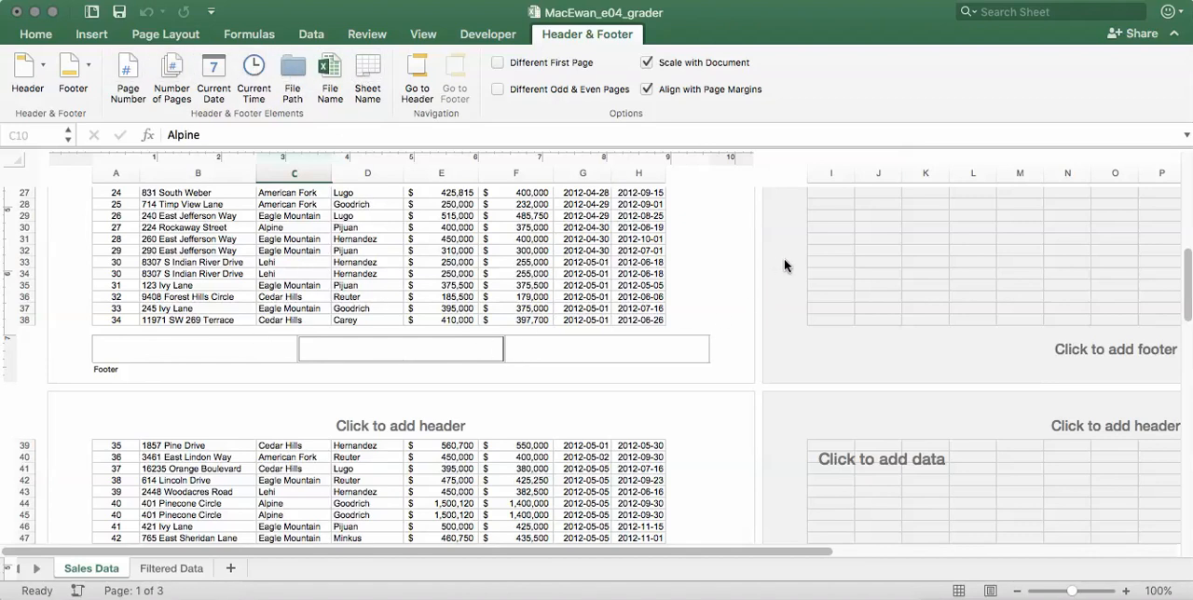
- Leave the footer section and return the worksheet to Normal view
click(526, 215)
click(526, 216)
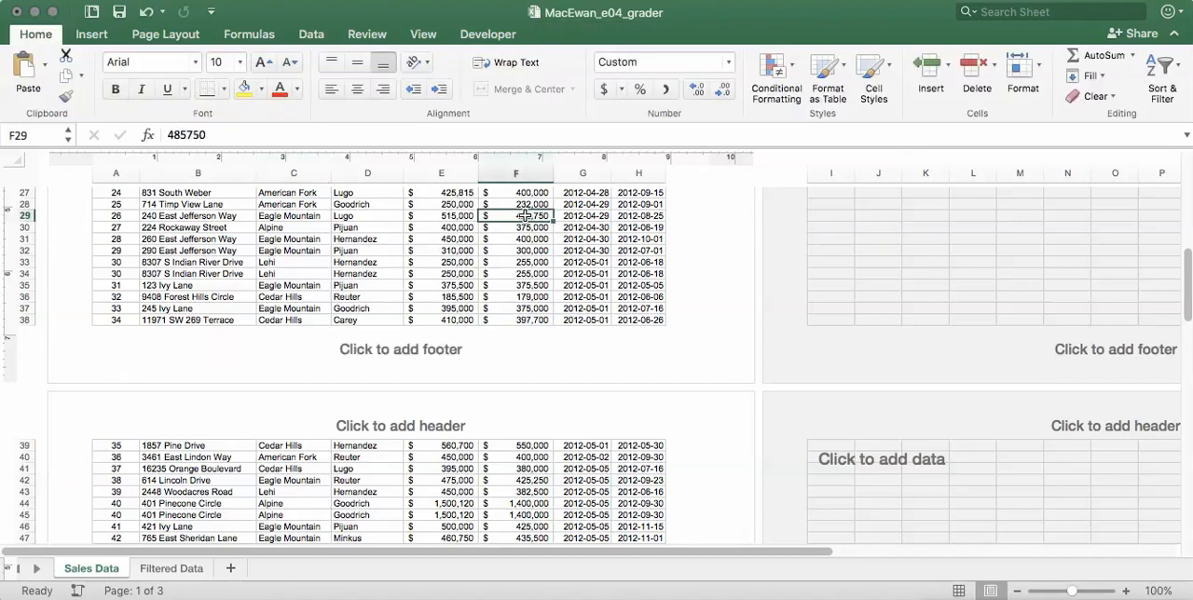
click(425, 36)
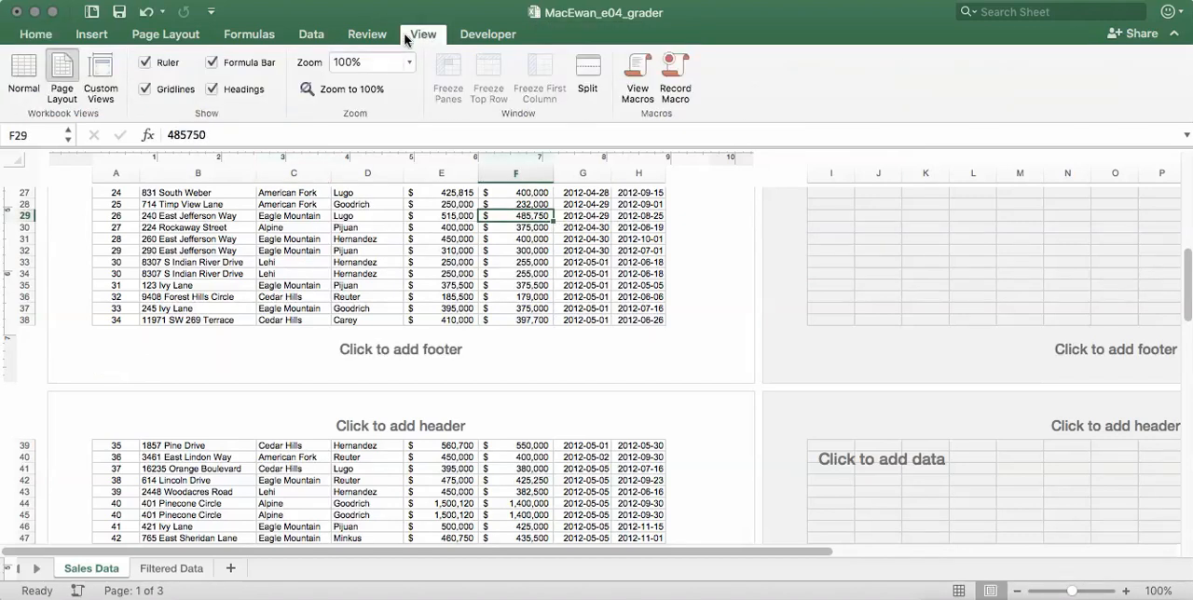
click(23, 70)
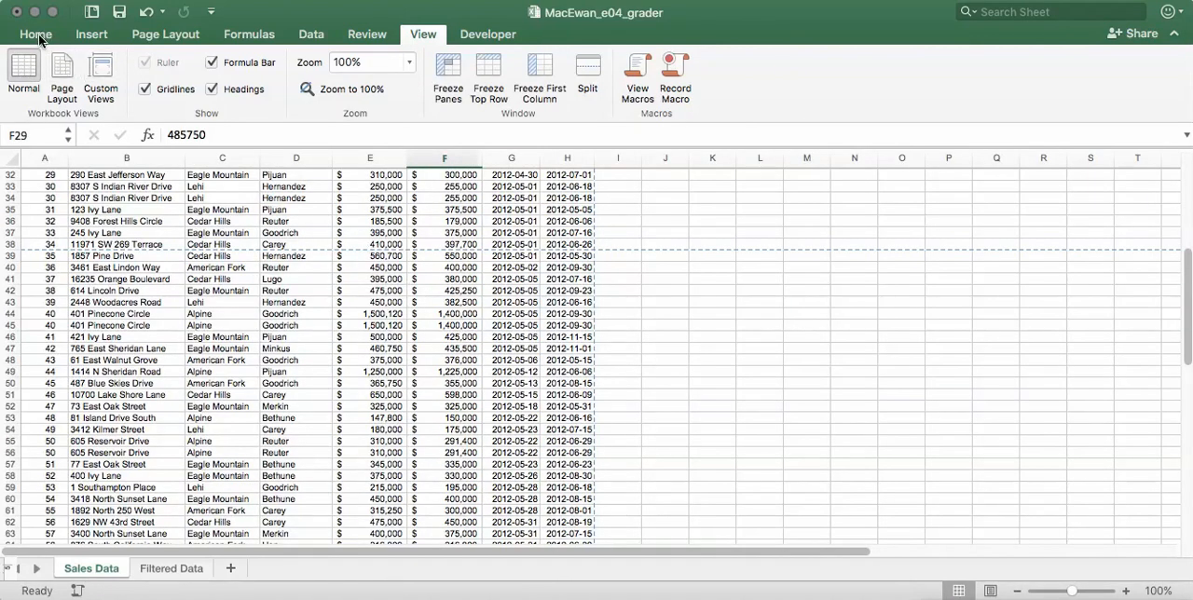
- Examine the custom footer sections in Page Setup and close the dialogs without making changes
click(155, 41)
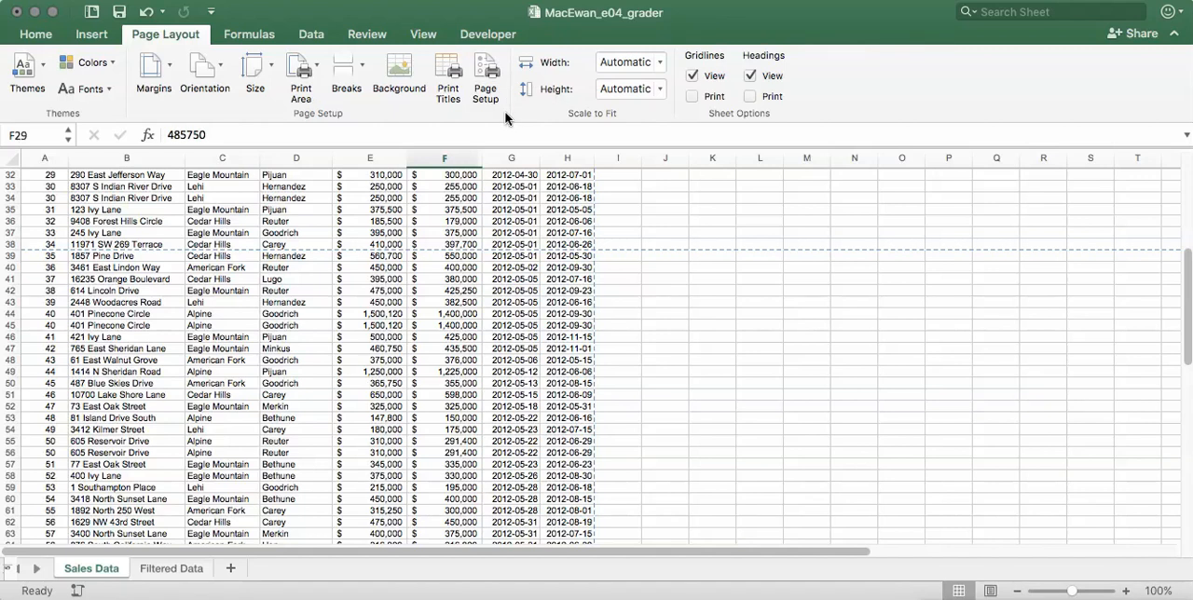
click(486, 68)
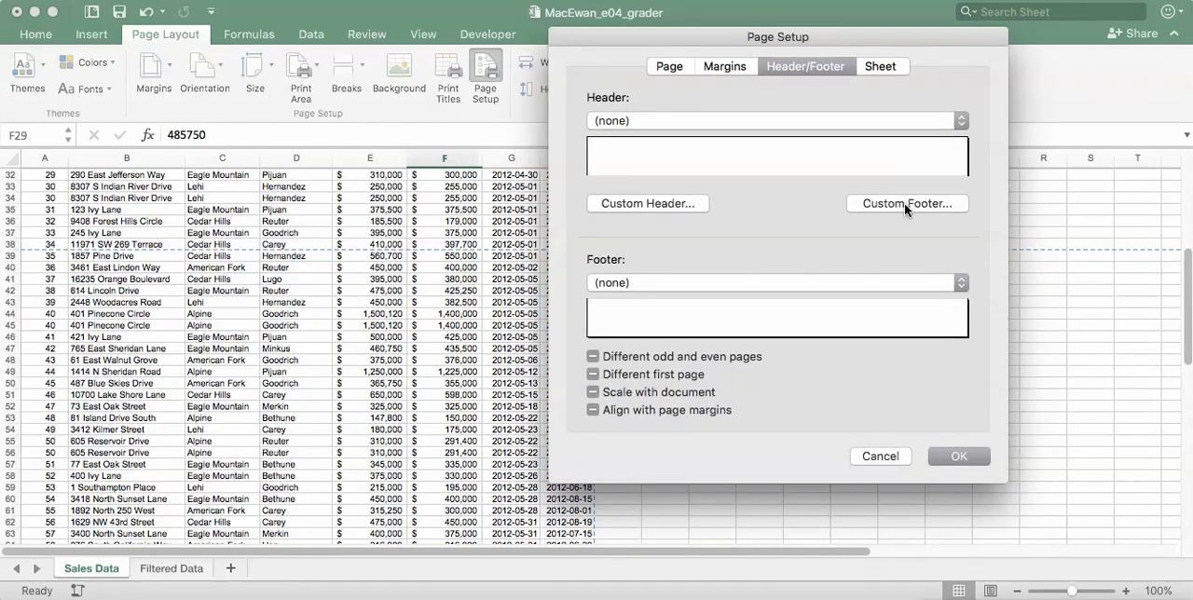
click(904, 204)
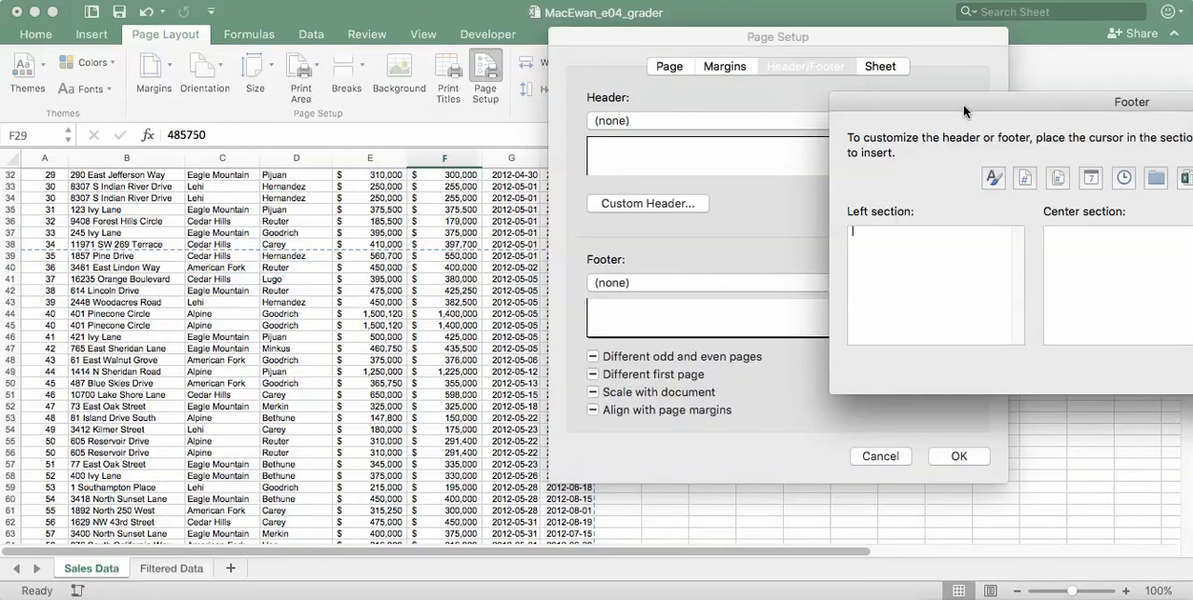
drag(963, 106, 623, 127)
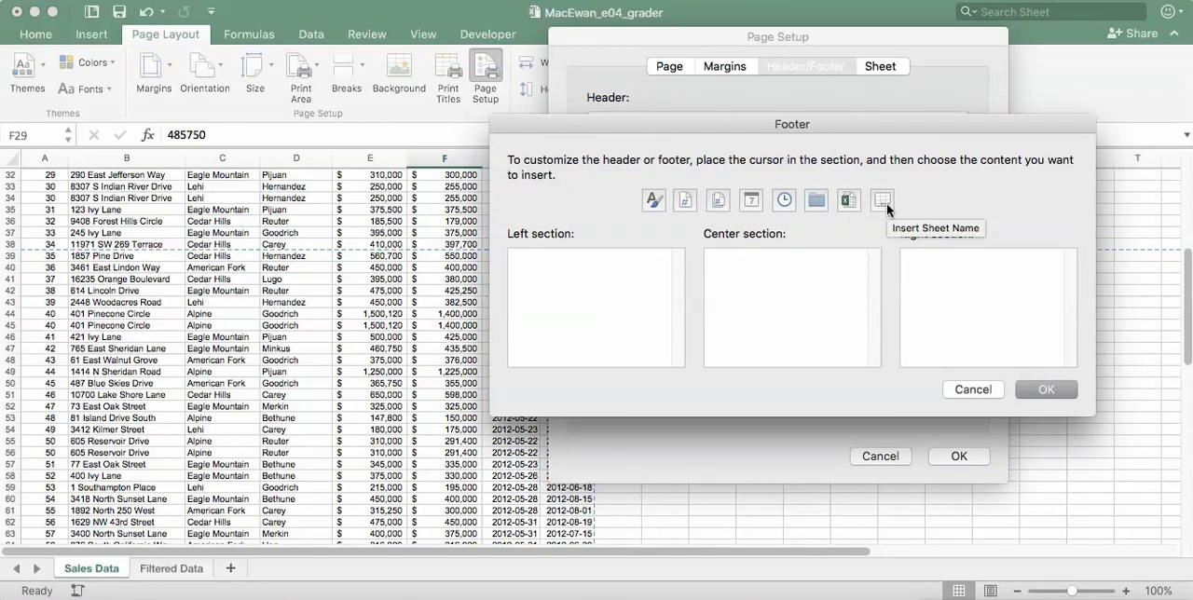
click(975, 390)
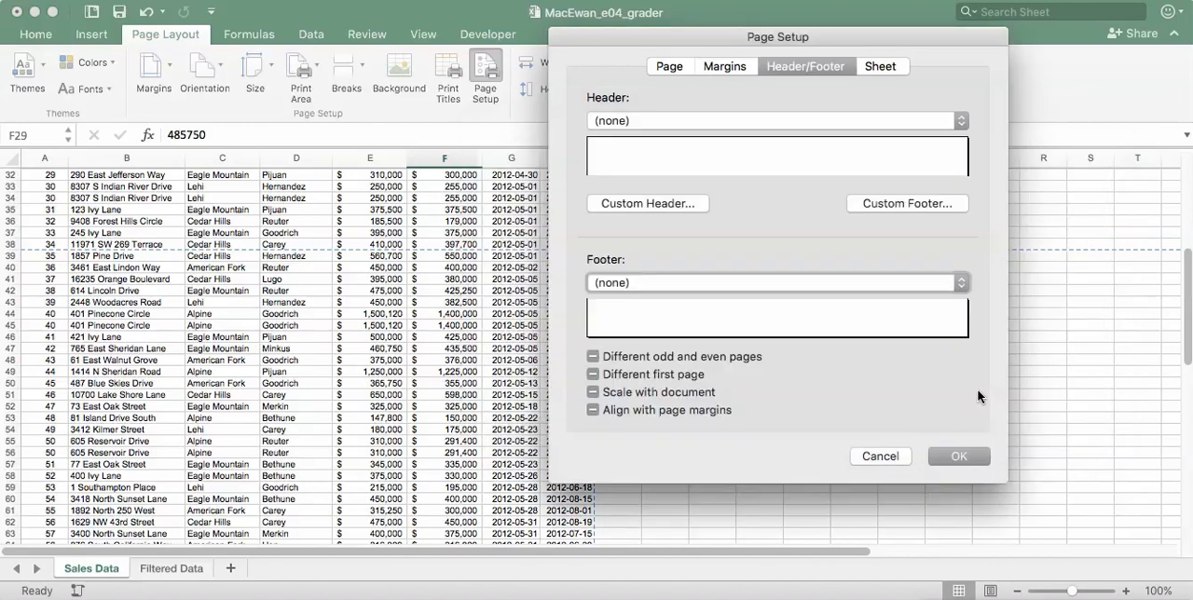
click(877, 459)
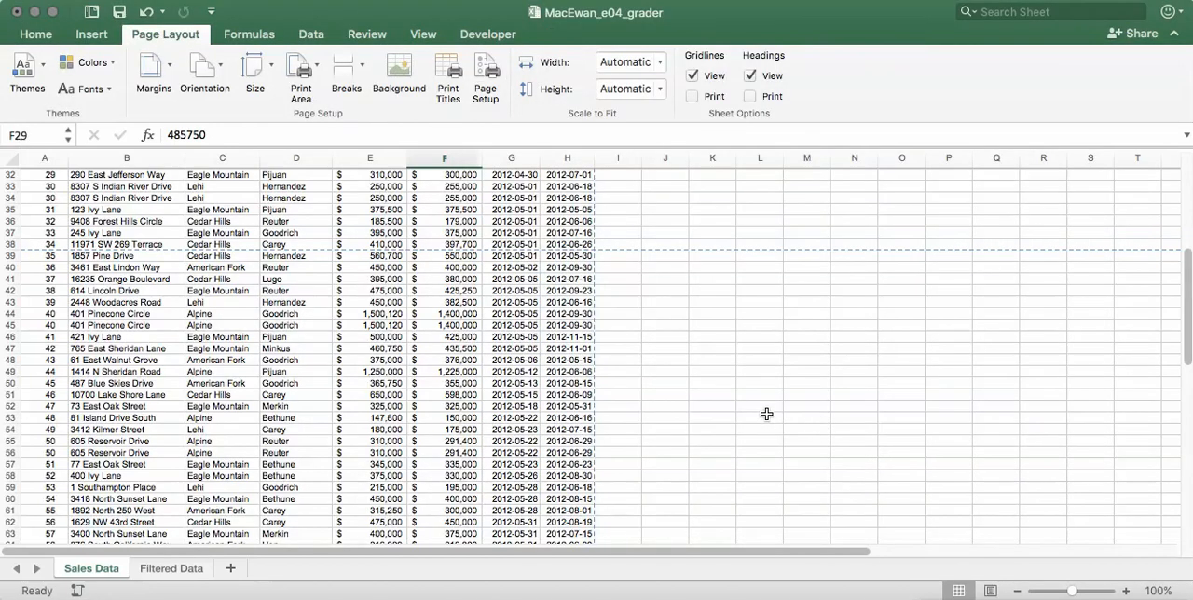
- Convert the sales data in range A1:H90 to a table with headers
click(204, 213)
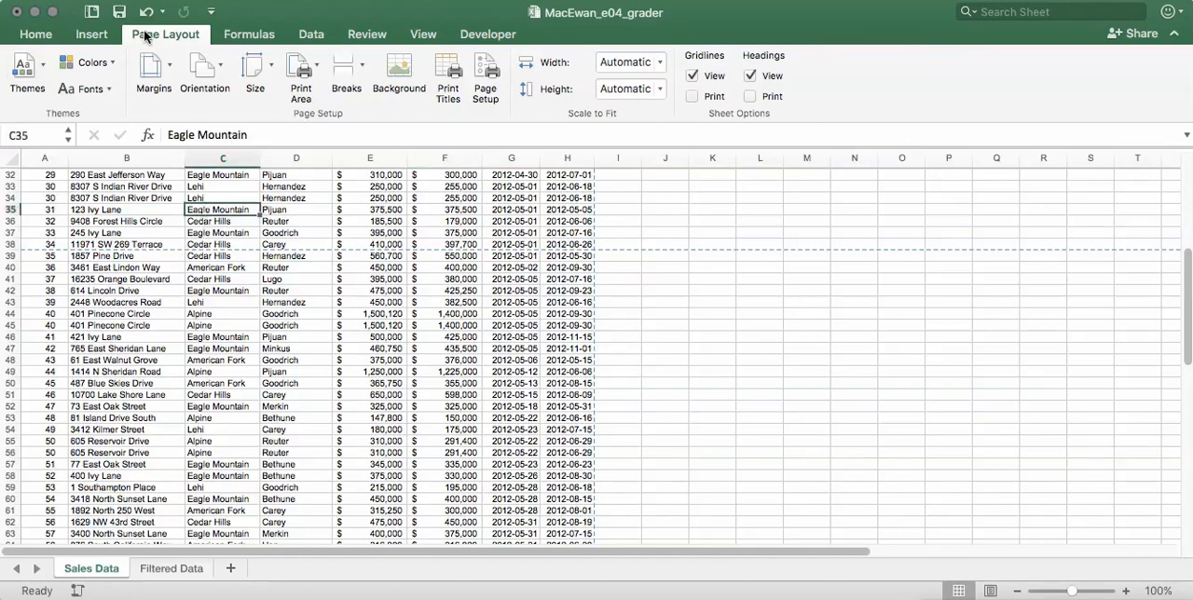
click(91, 35)
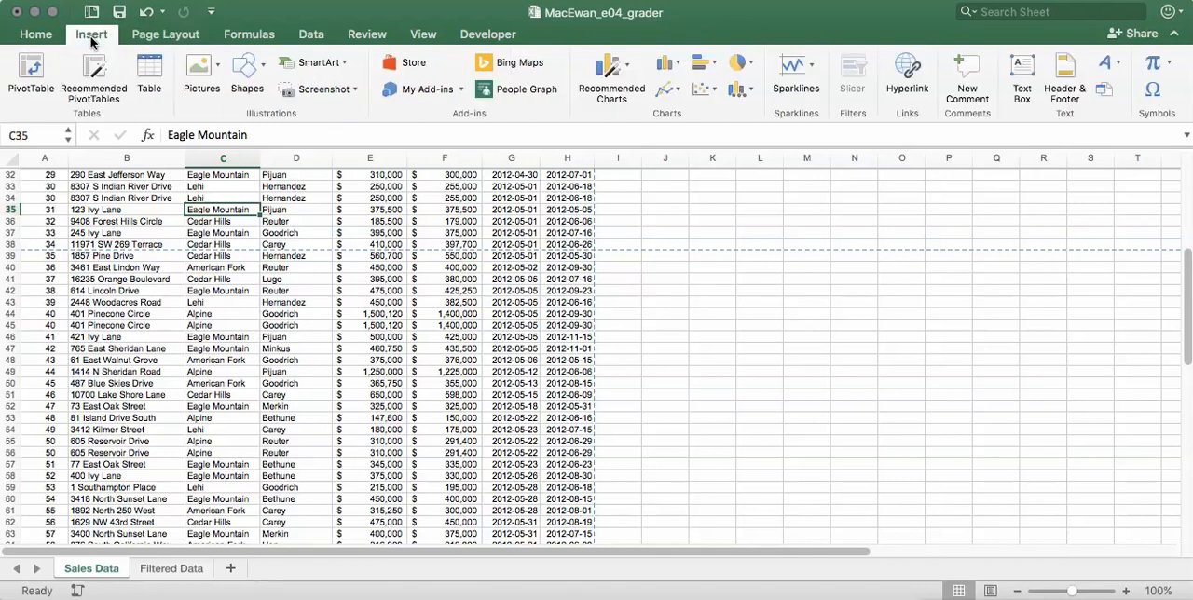
click(149, 74)
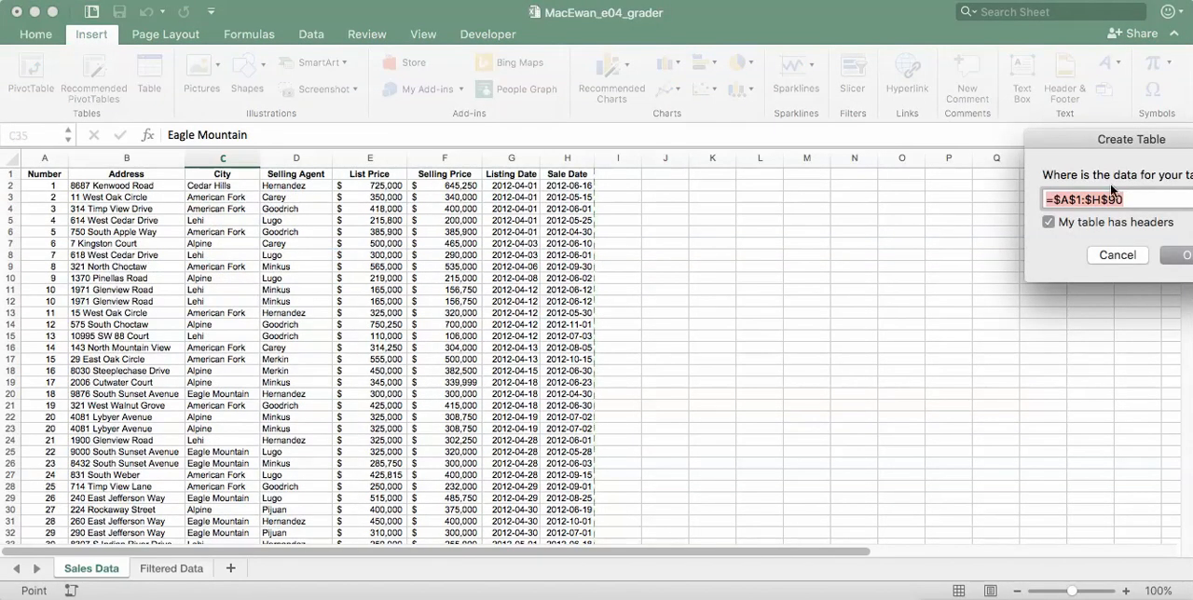
drag(1071, 141, 963, 142)
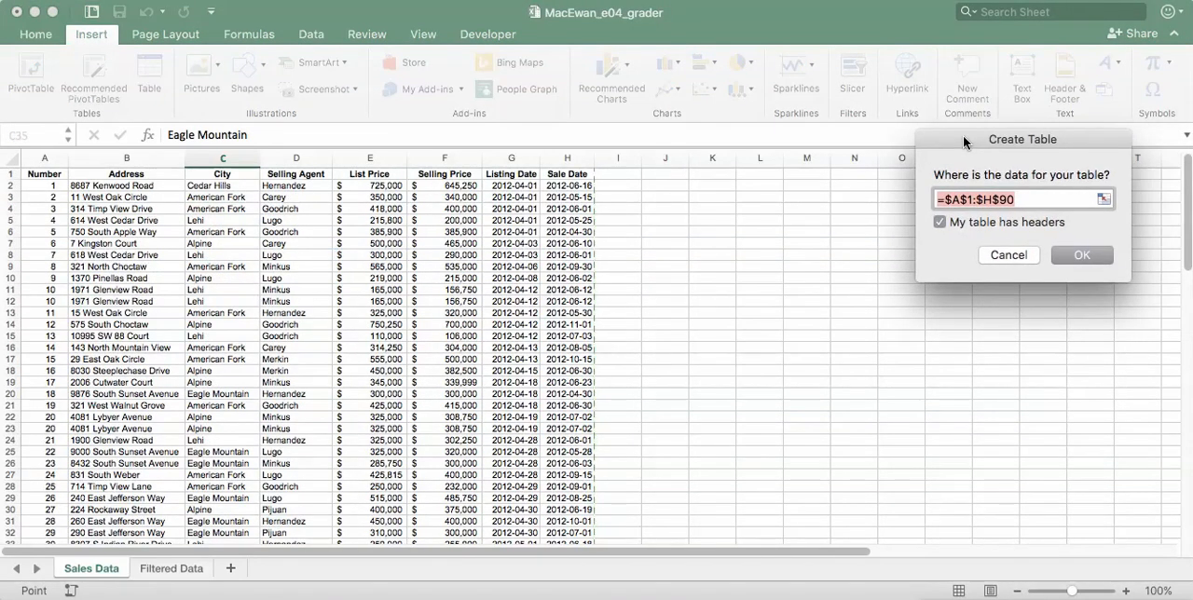
click(1087, 255)
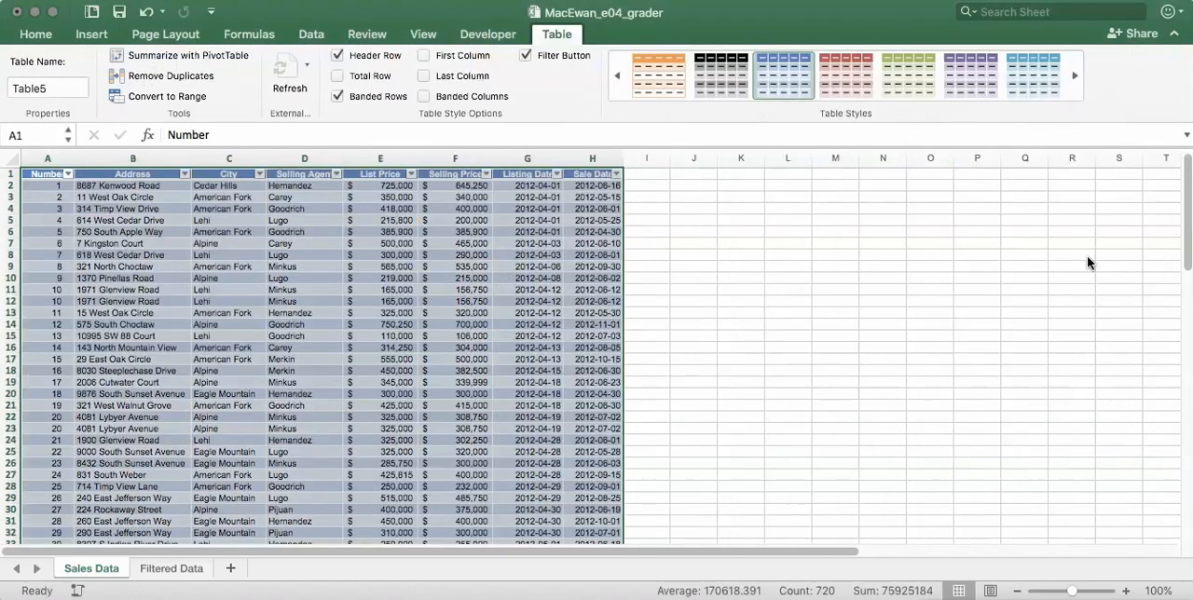
- Apply Table Style Light 17 to the sales table and remove its duplicate records, comparing all columns
click(847, 108)
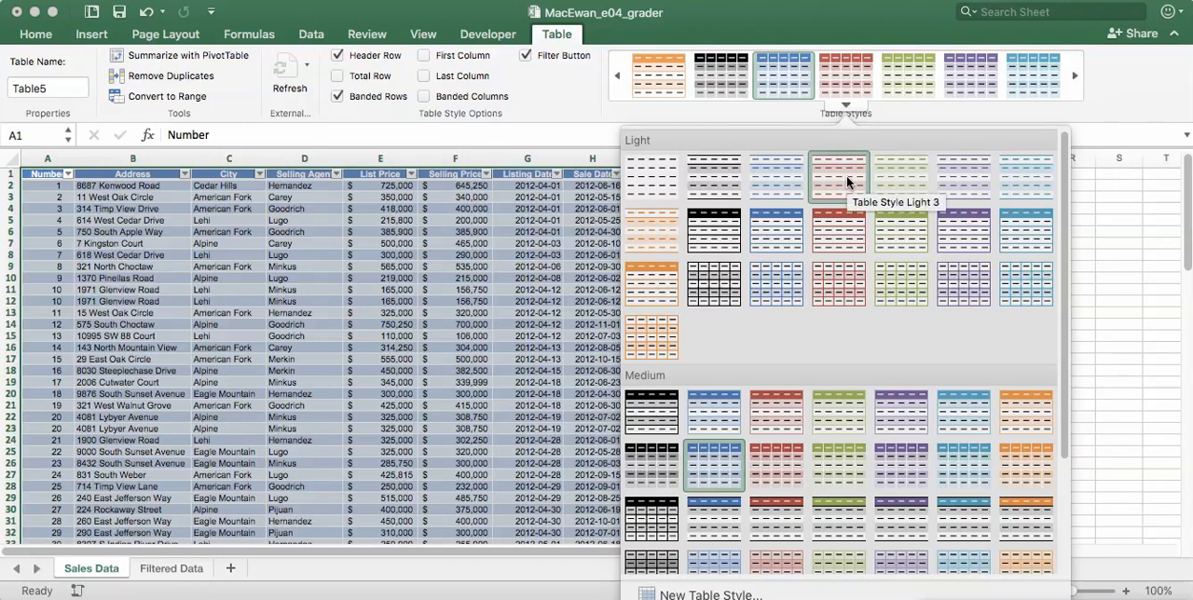
click(838, 298)
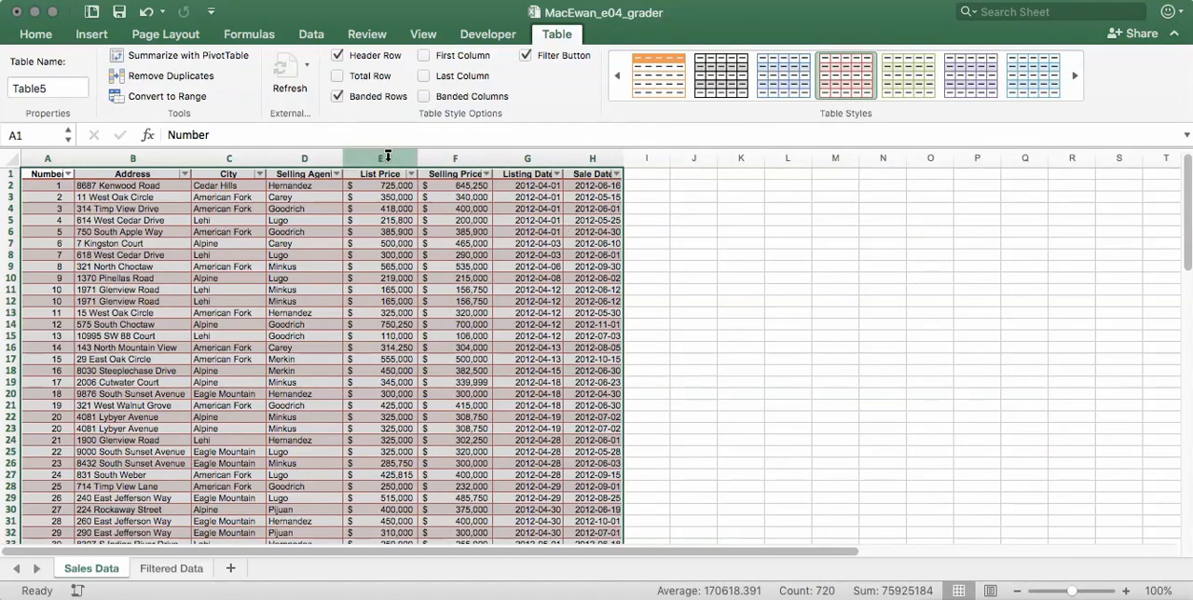
click(167, 78)
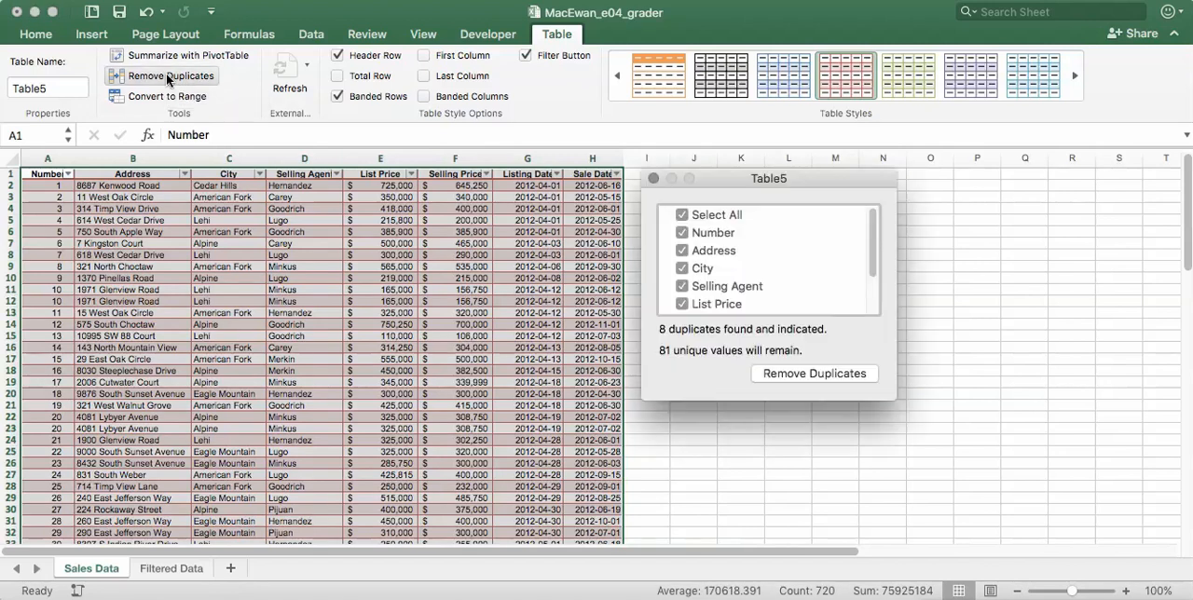
click(842, 374)
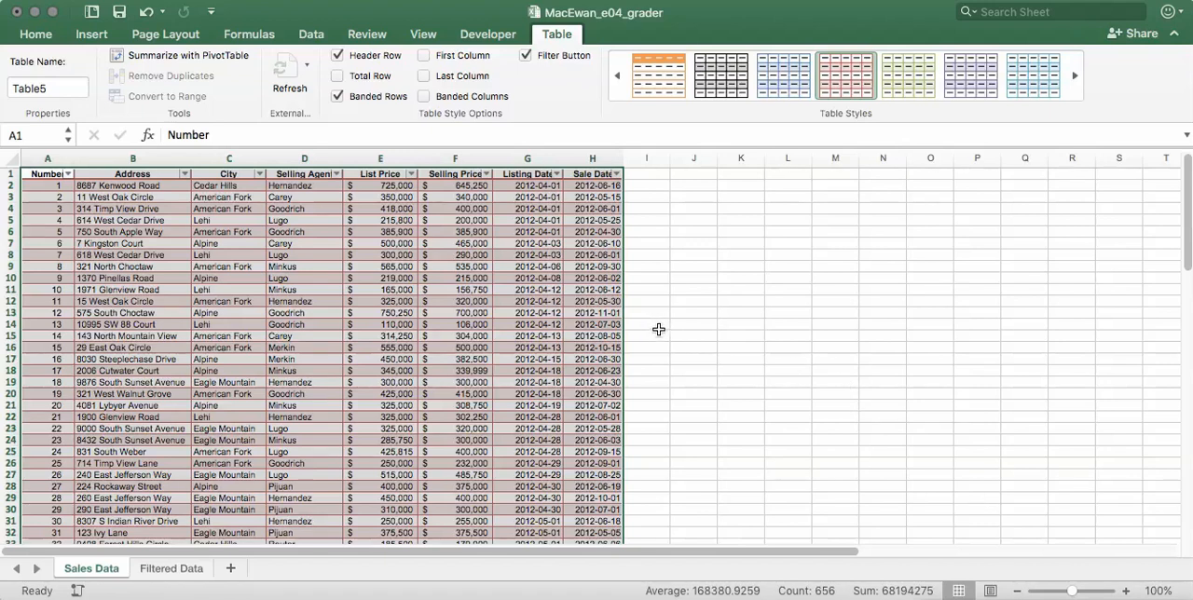
- Insert a new table column before Listing Date and name its header "Percent of List Price"
click(524, 160)
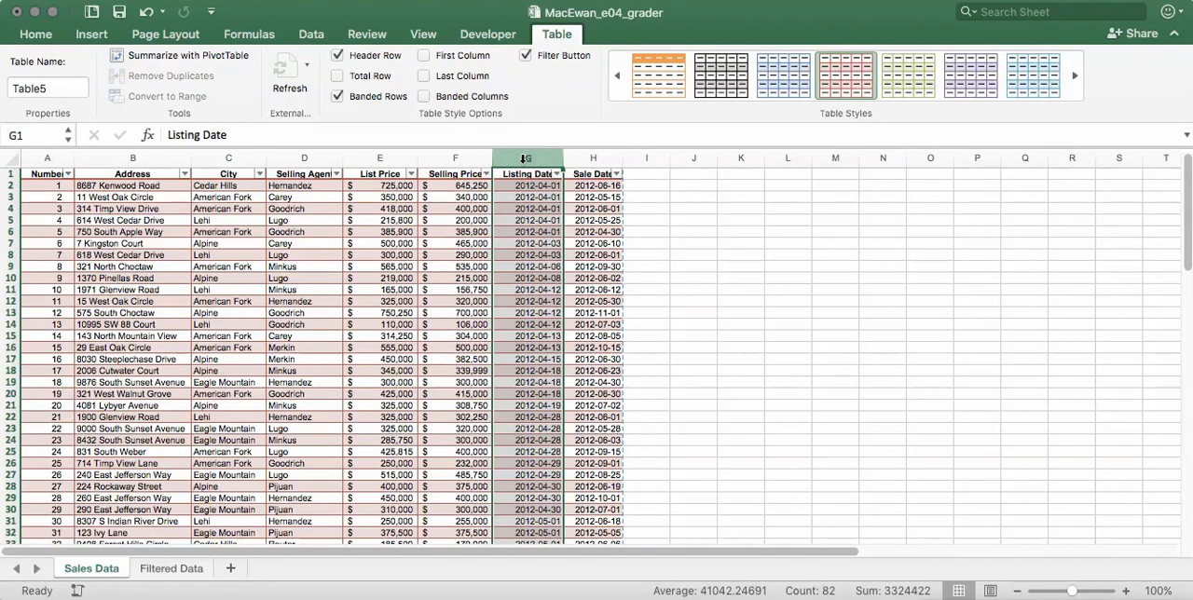
right_click(525, 160)
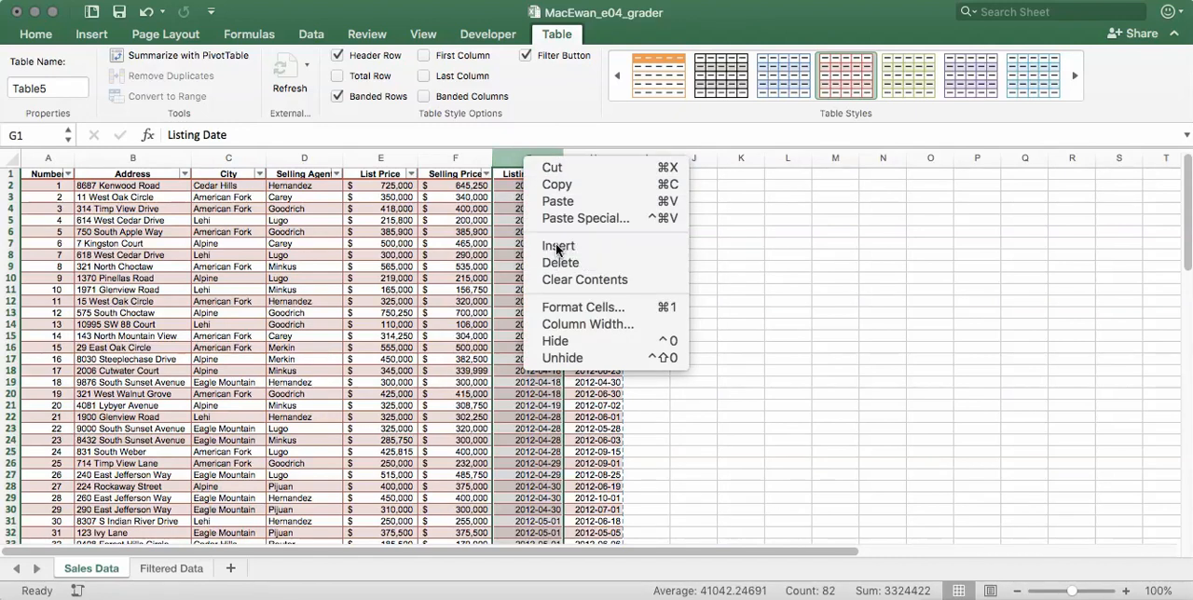
click(556, 244)
click(518, 173)
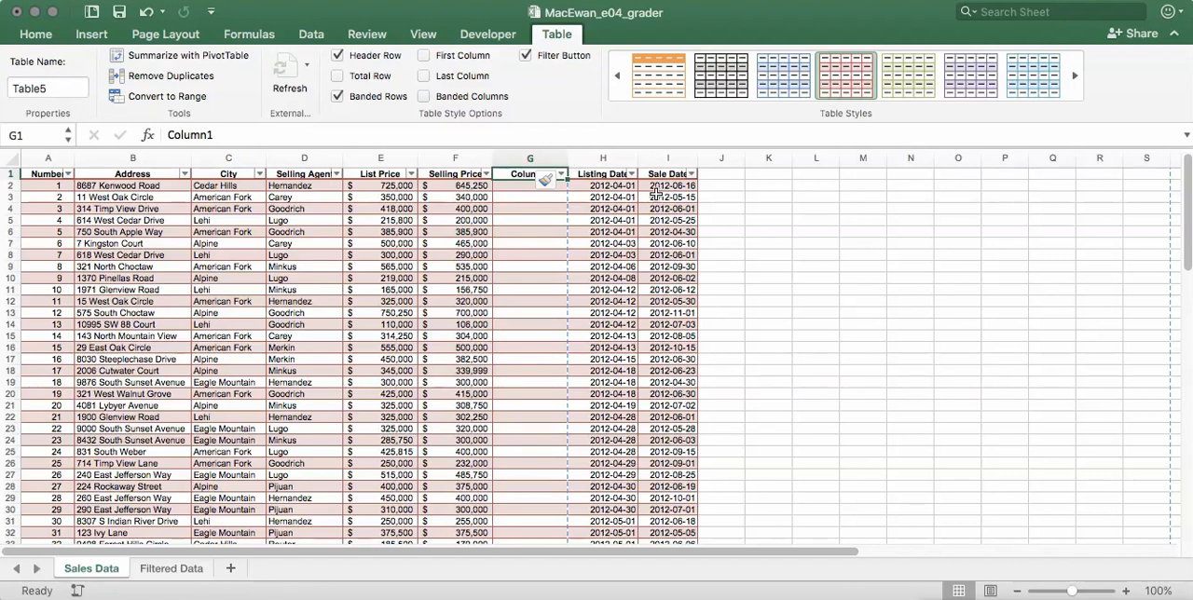
text(P)
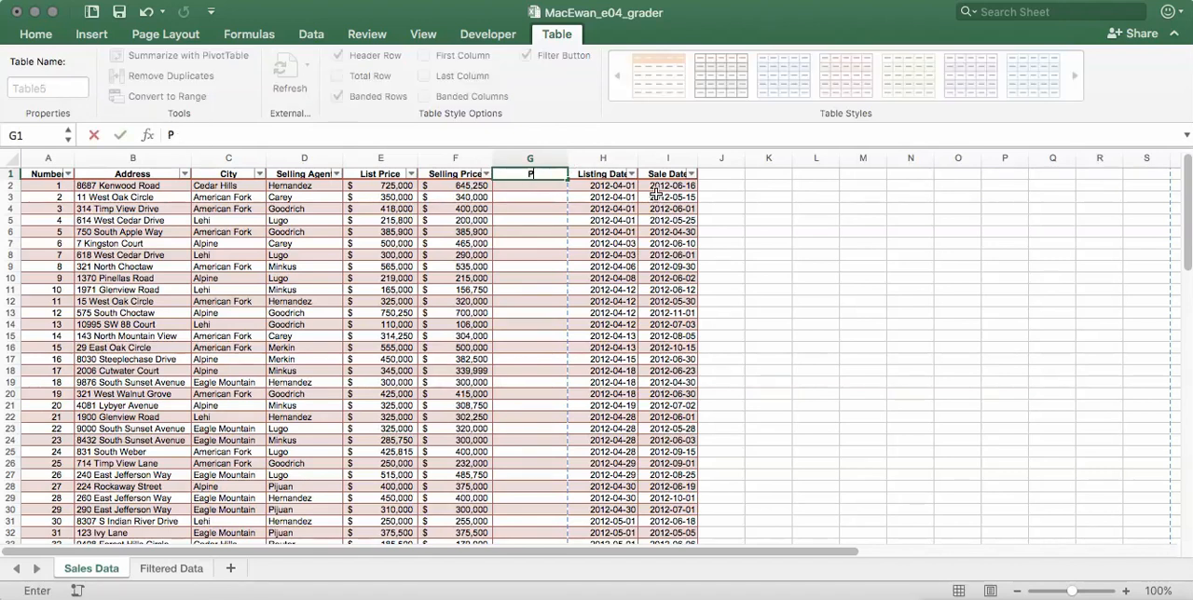
text(ercent of List Price)
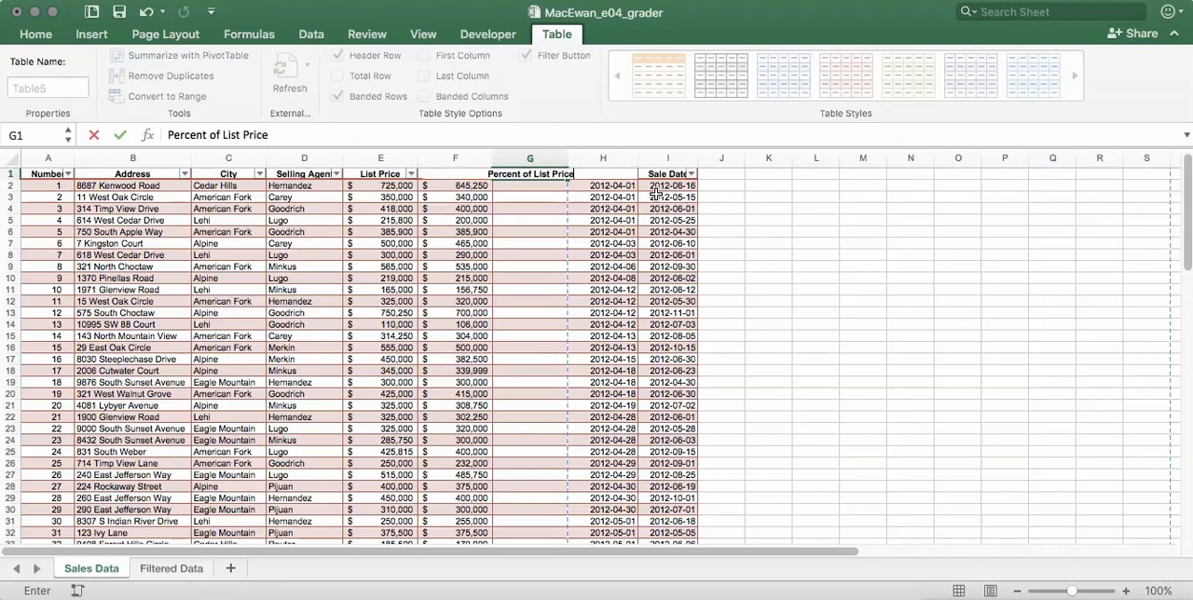
key(Return)
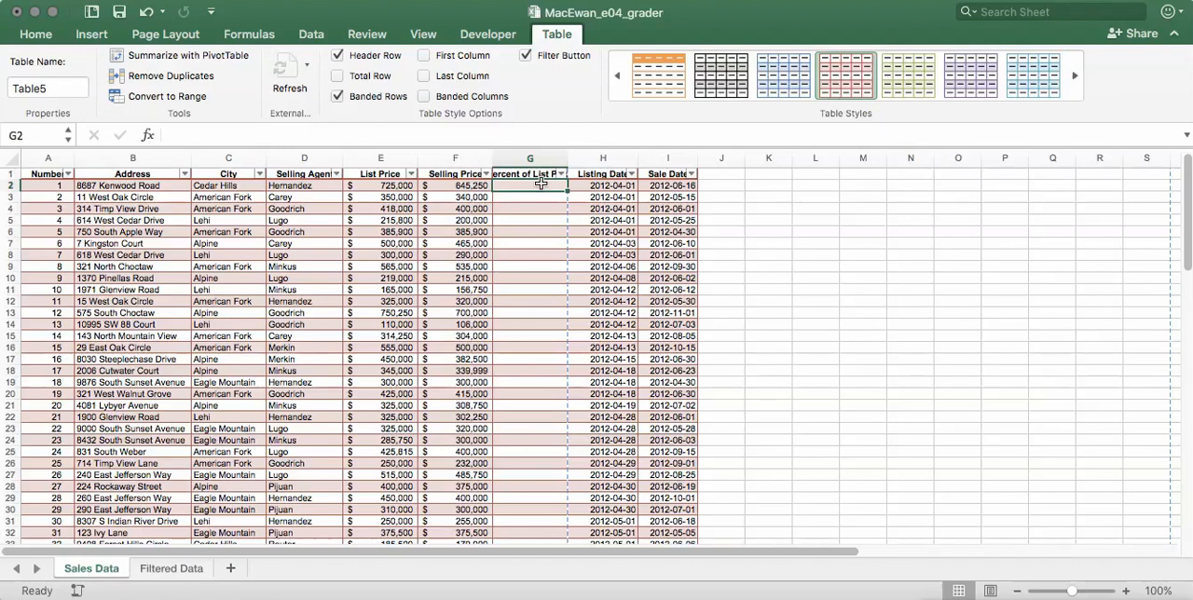
- Fill the Percent of List Price column with the formula =[@[Selling Price]]/[@[List Price]], starting in G2
text(=)
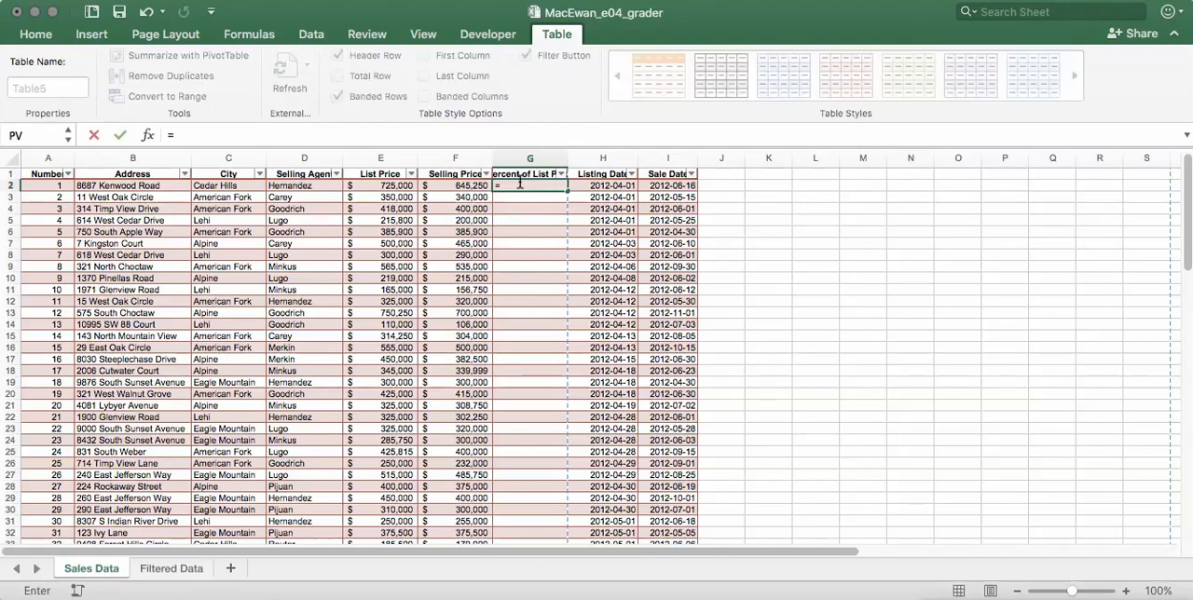
click(461, 187)
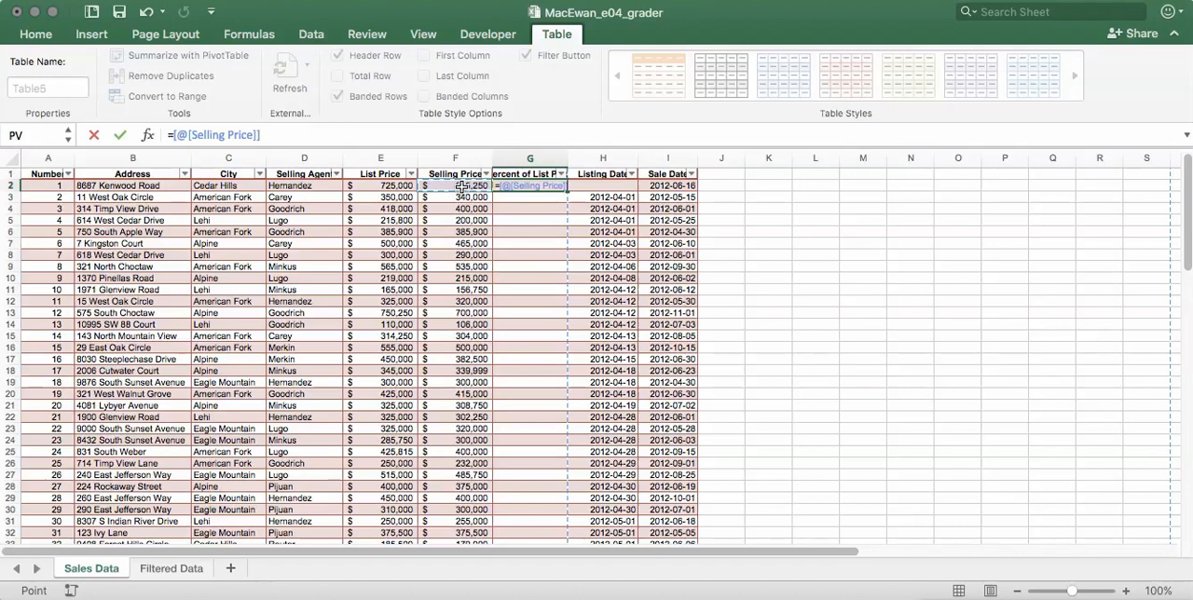
text(/)
click(376, 186)
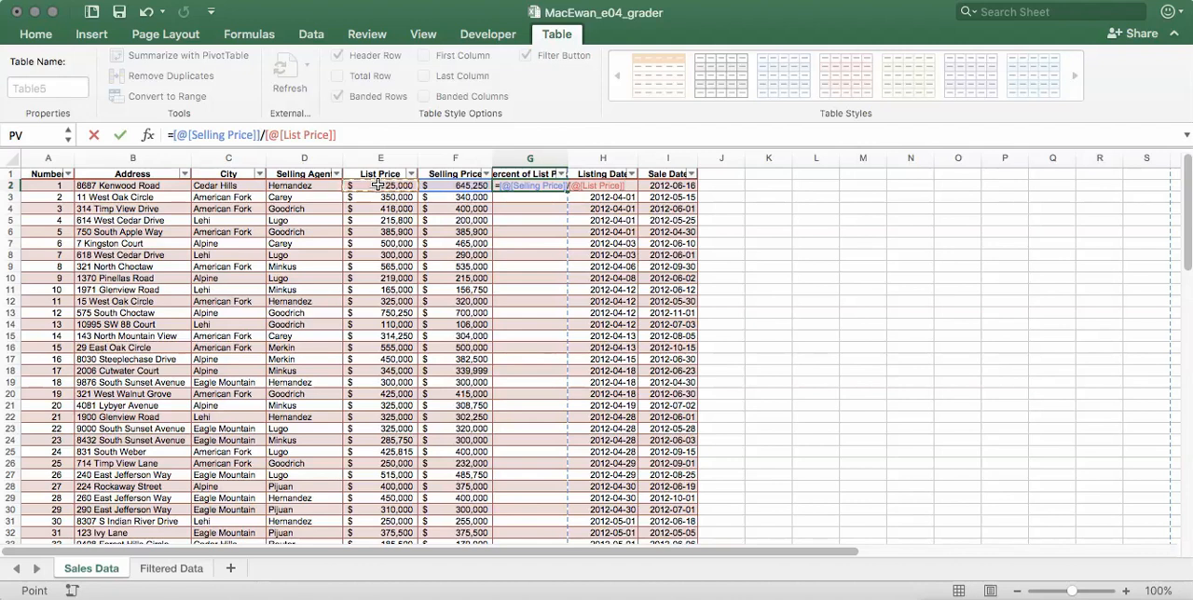
key(Return)
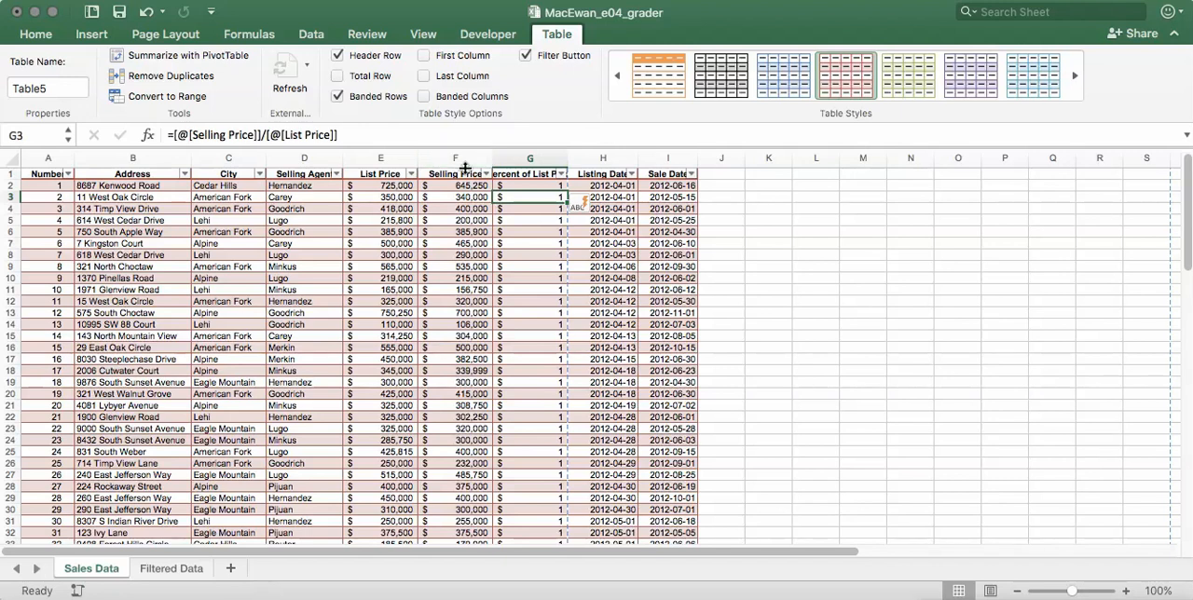
- Format the whole Percent of List Price column as a percentage with one decimal place
click(530, 160)
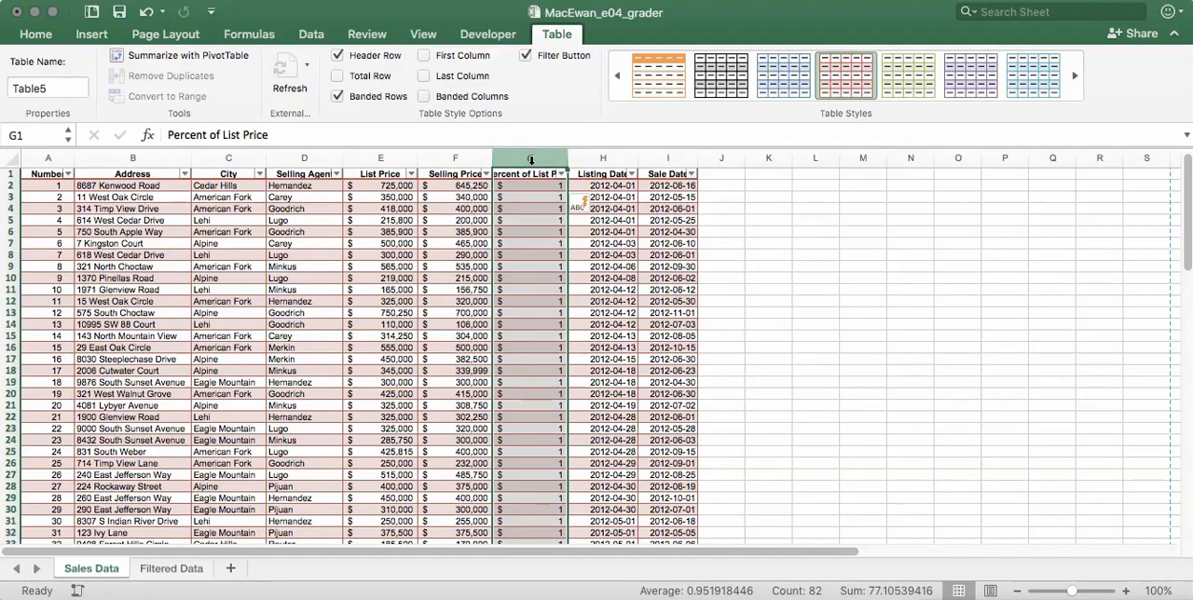
click(34, 35)
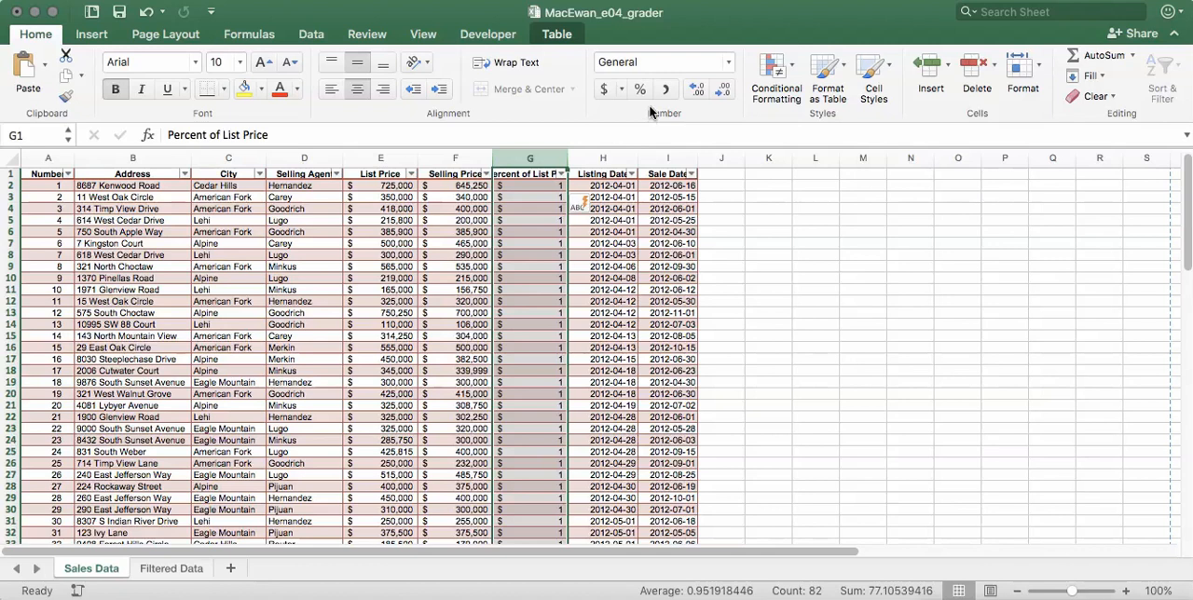
click(641, 90)
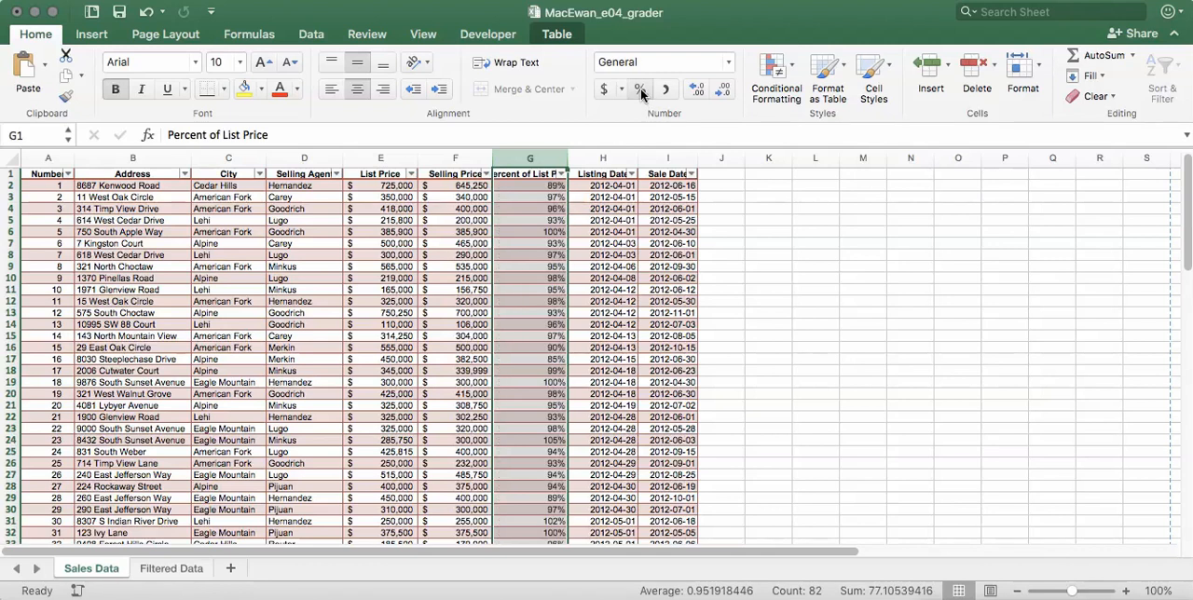
click(706, 94)
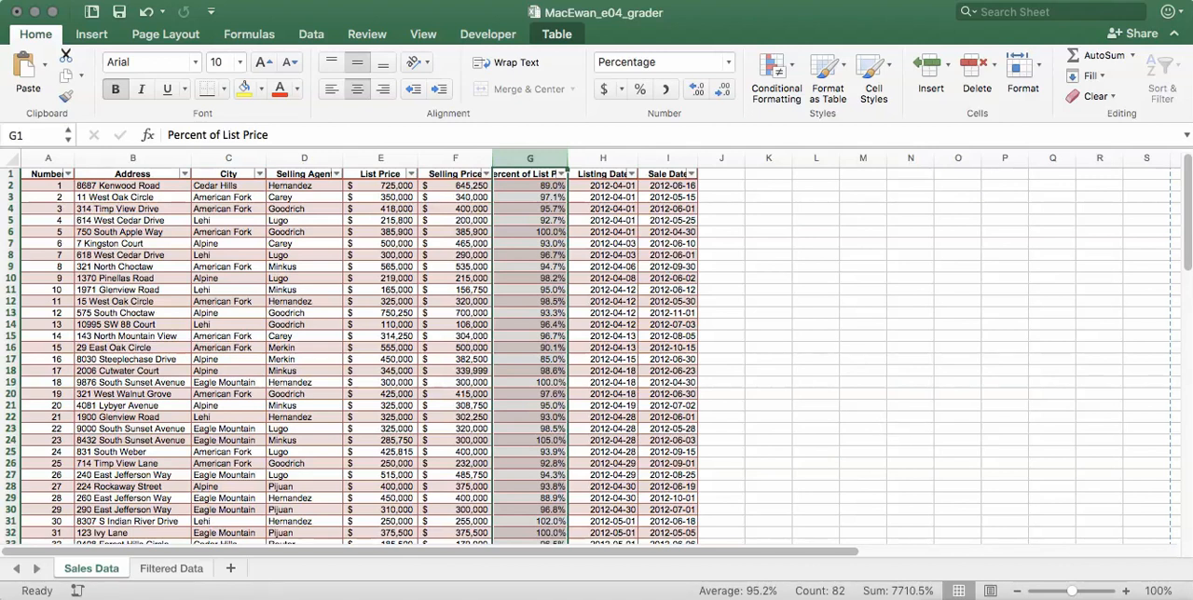
- Add a total row to the sales table
click(402, 267)
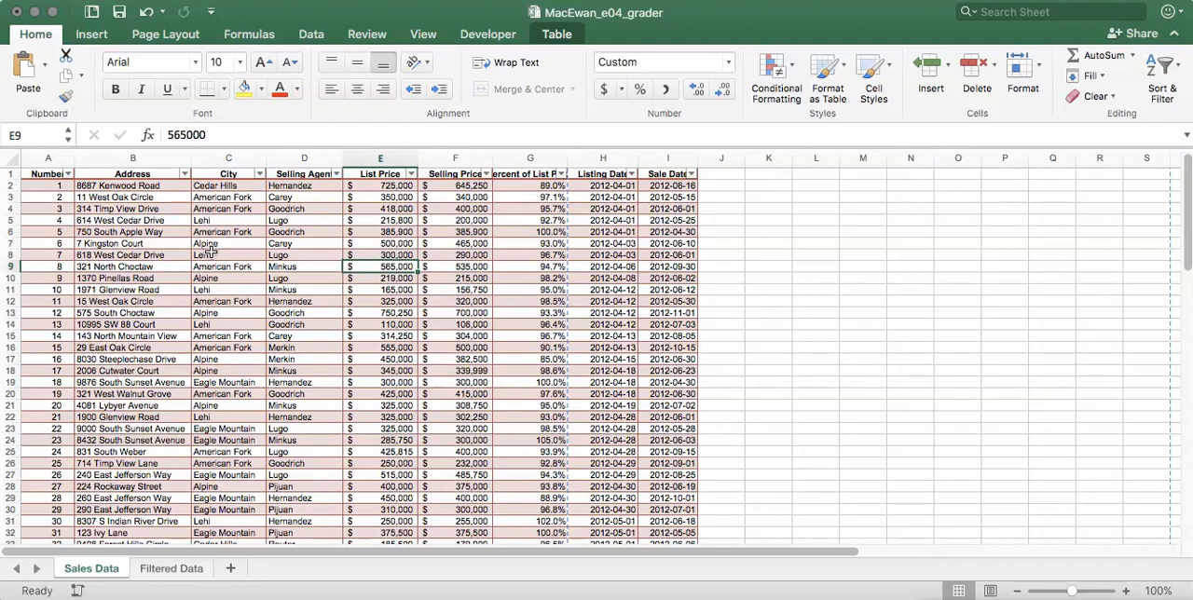
click(558, 37)
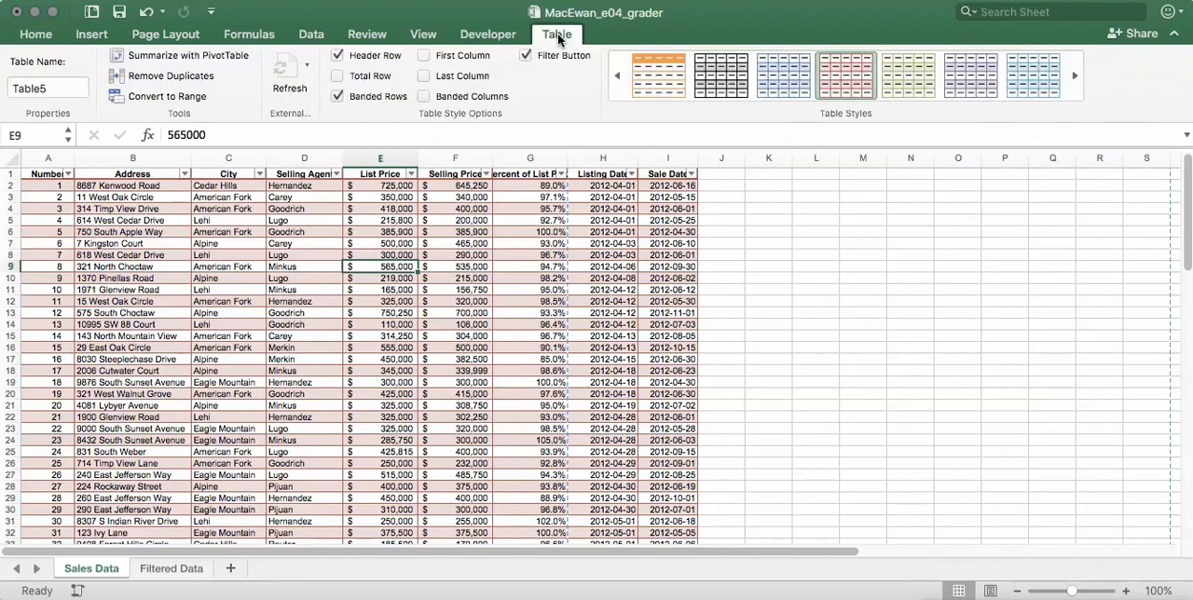
click(337, 79)
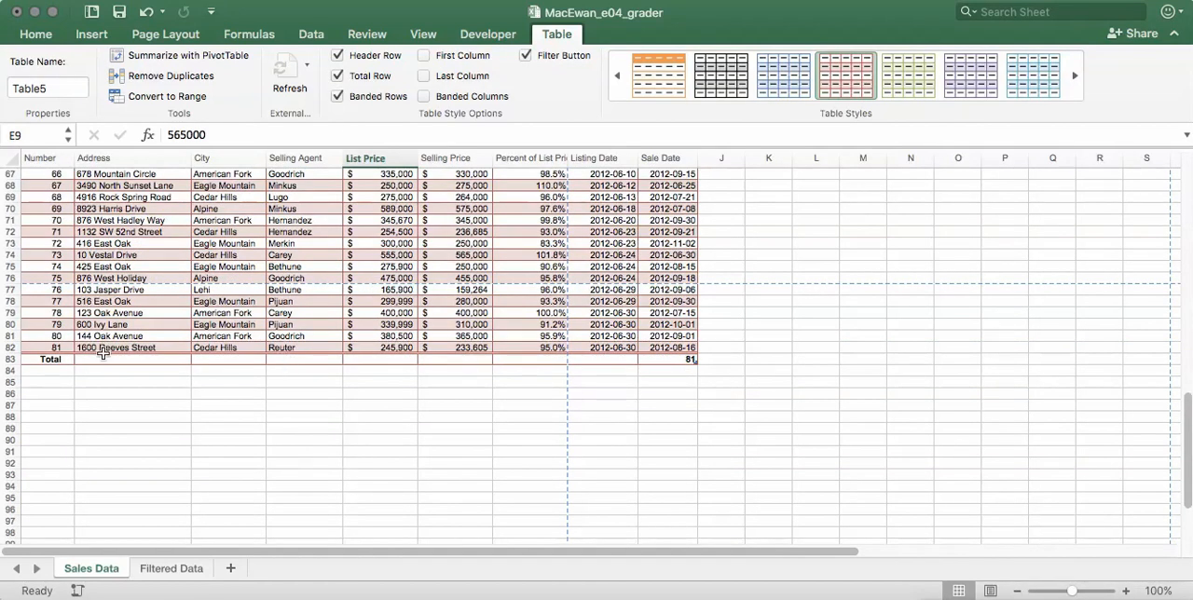
- Review the summary functions available in the total row for the Address, Selling Agent and Percent of List Price columns
click(172, 360)
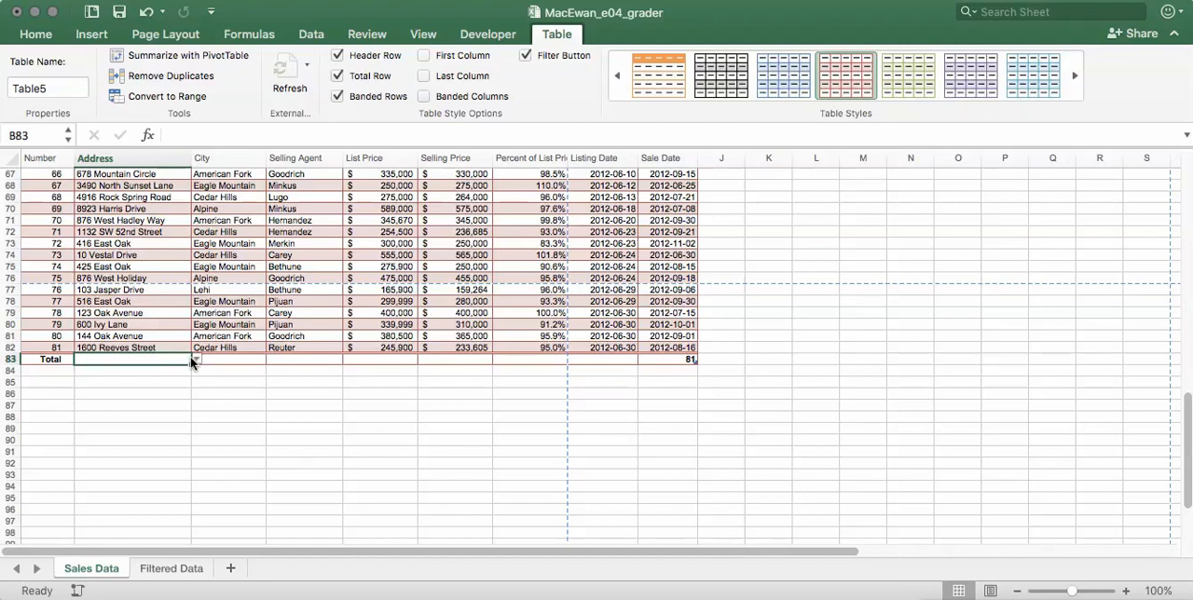
click(195, 361)
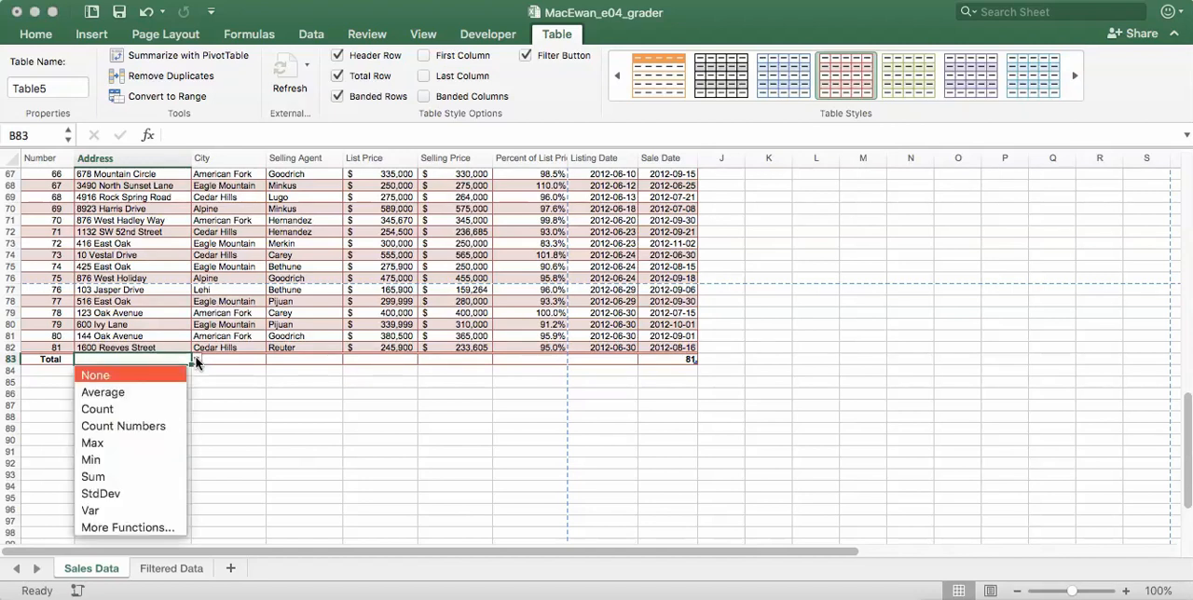
click(332, 358)
click(328, 360)
click(347, 359)
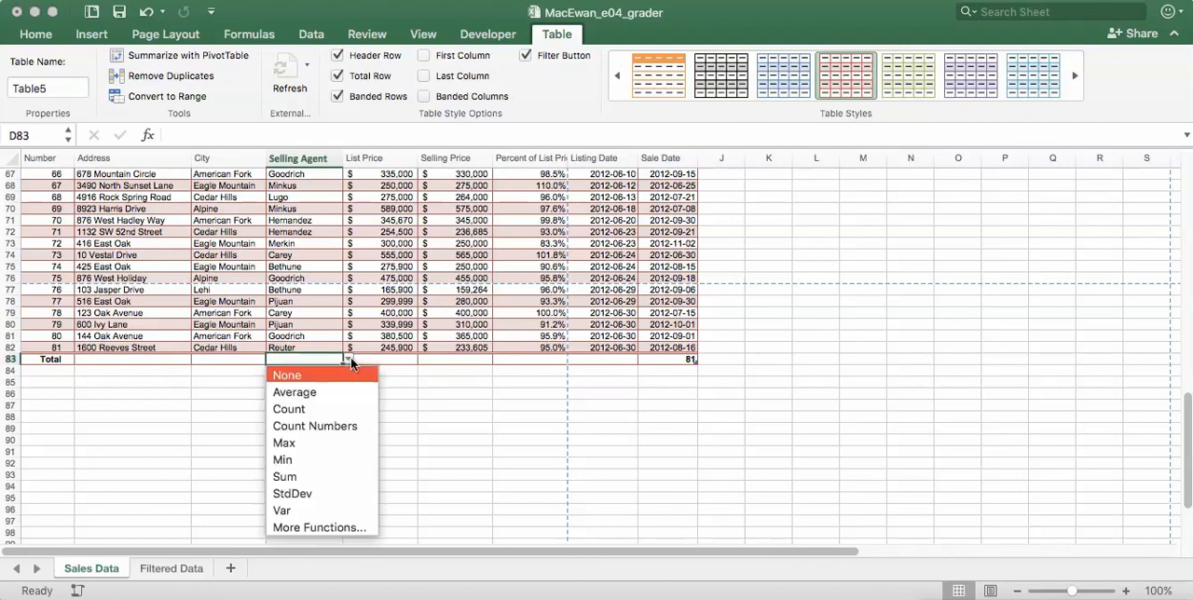
click(545, 362)
click(554, 362)
click(572, 359)
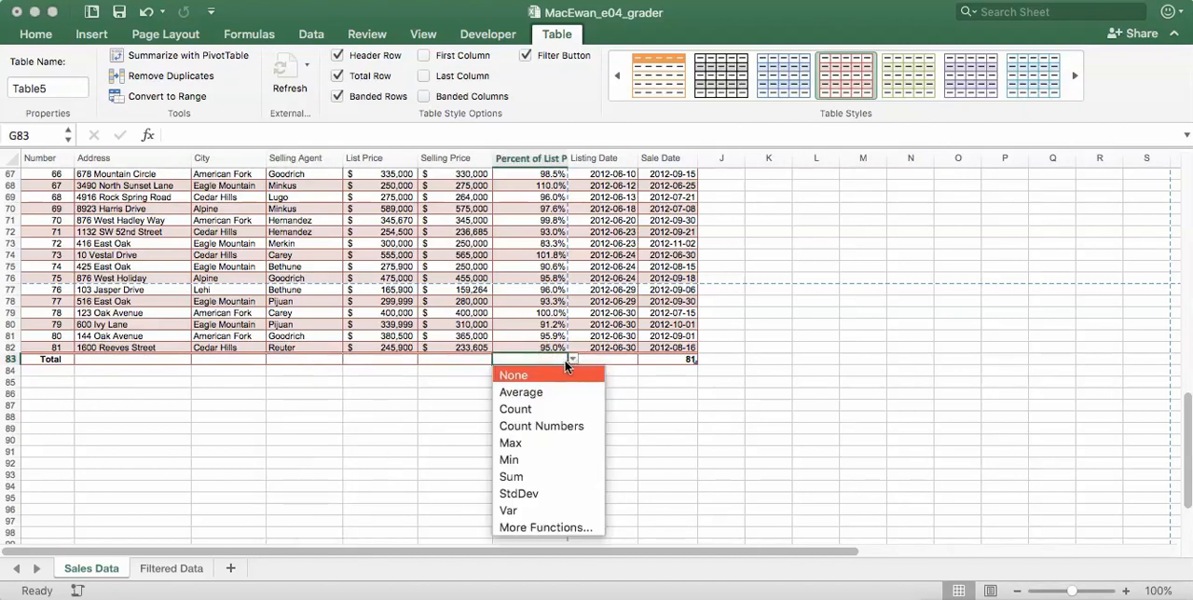
click(542, 360)
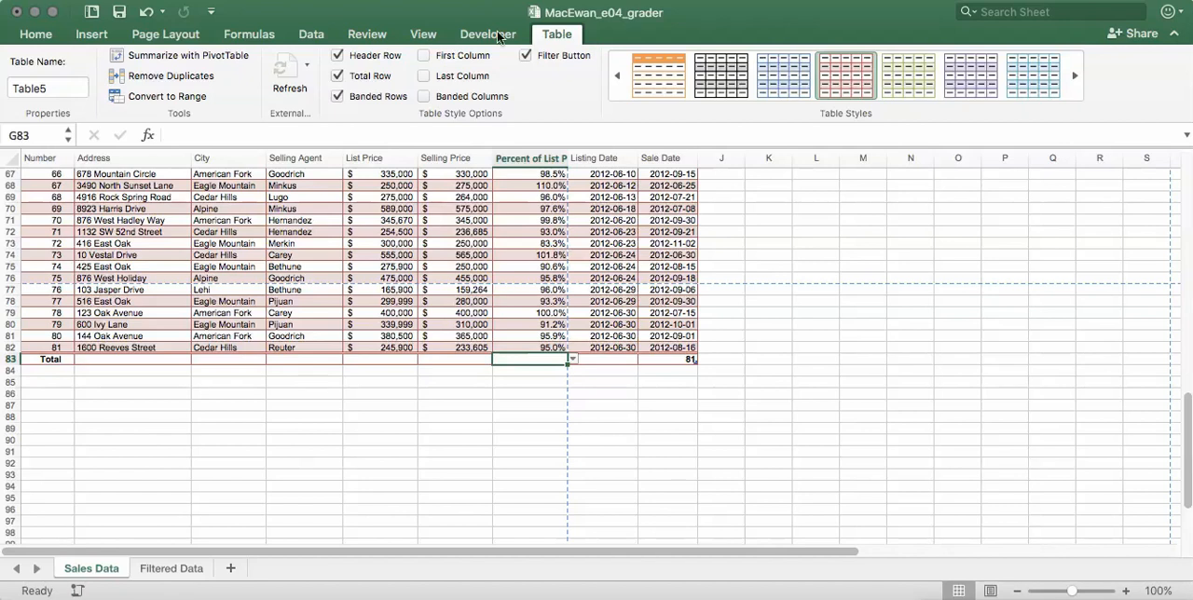
- Sort the sales table by City from A to Z and, within each city, by Percent of List Price from Largest to Smallest
click(310, 35)
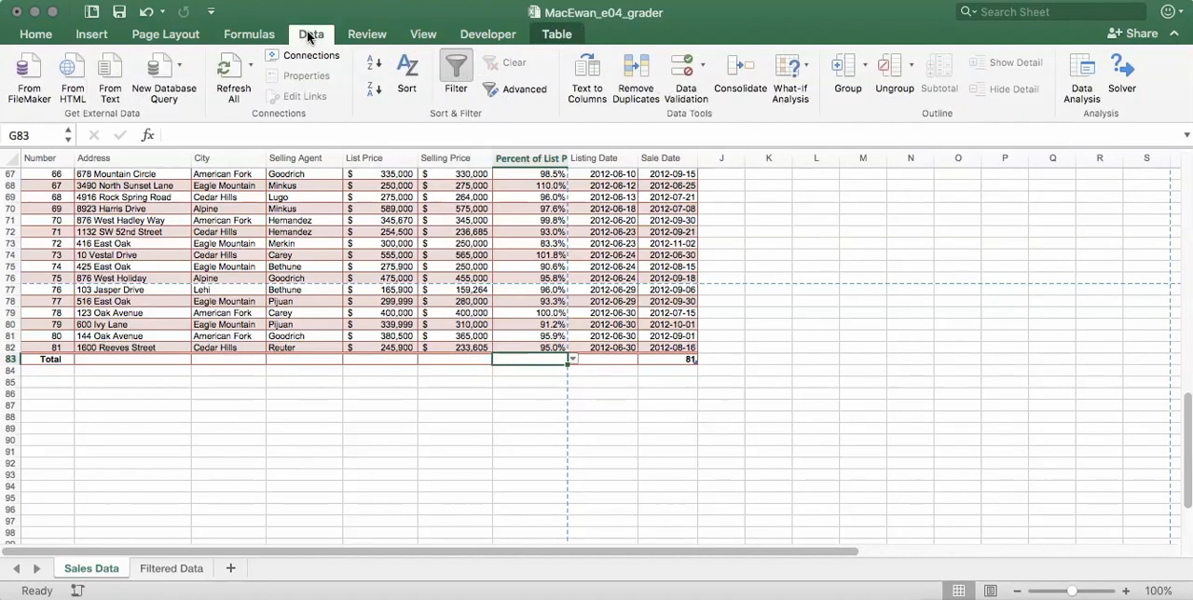
click(406, 68)
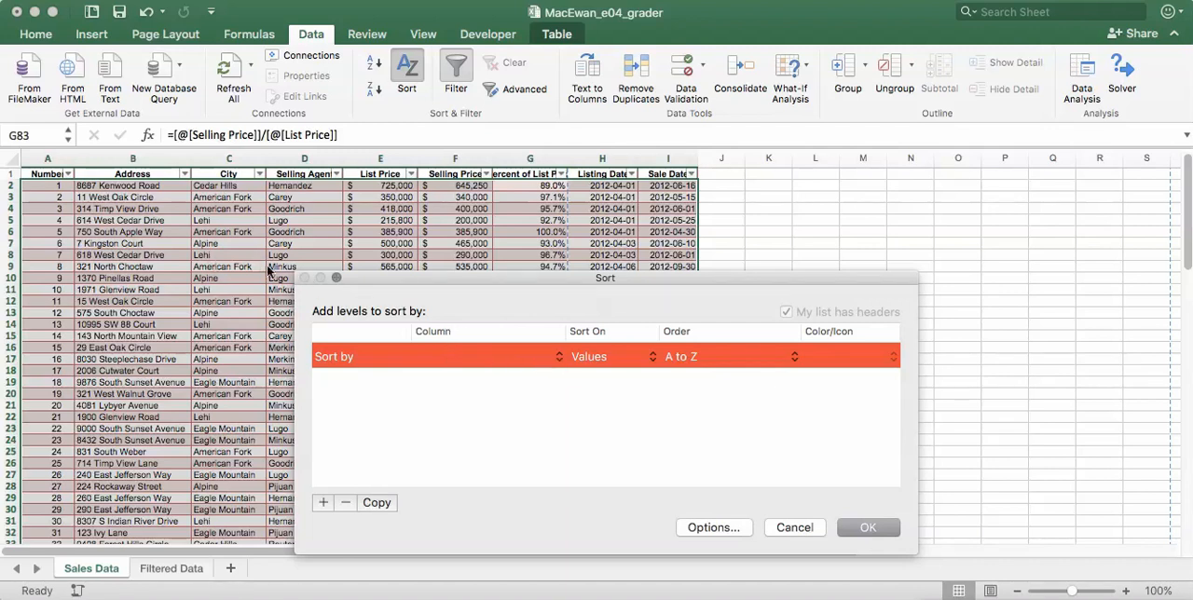
click(559, 355)
click(508, 389)
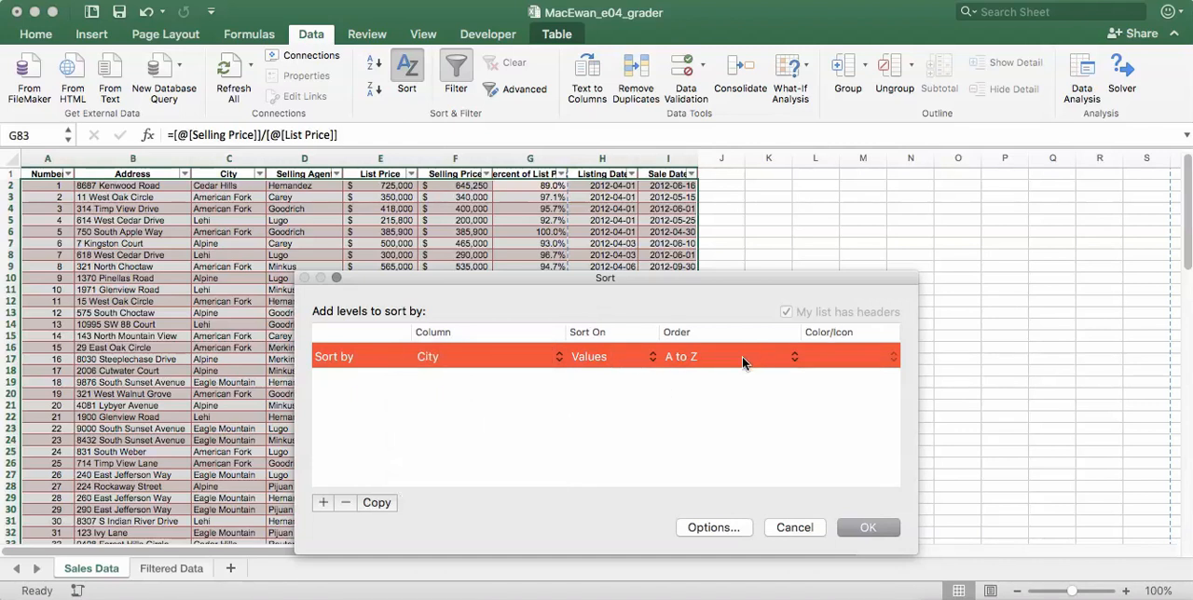
click(323, 504)
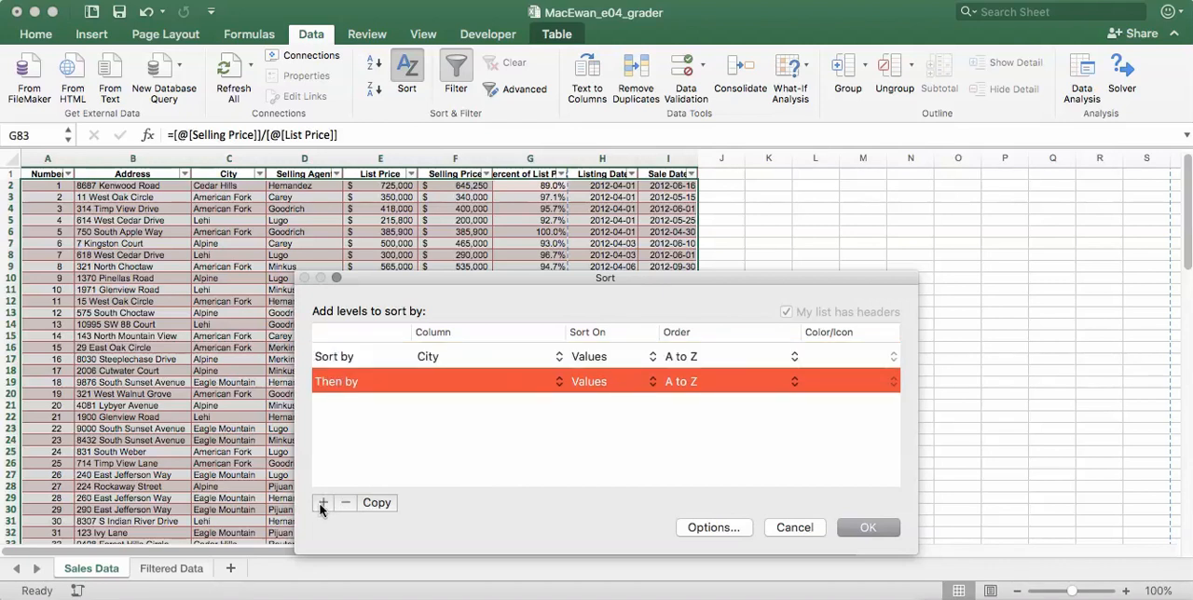
click(479, 390)
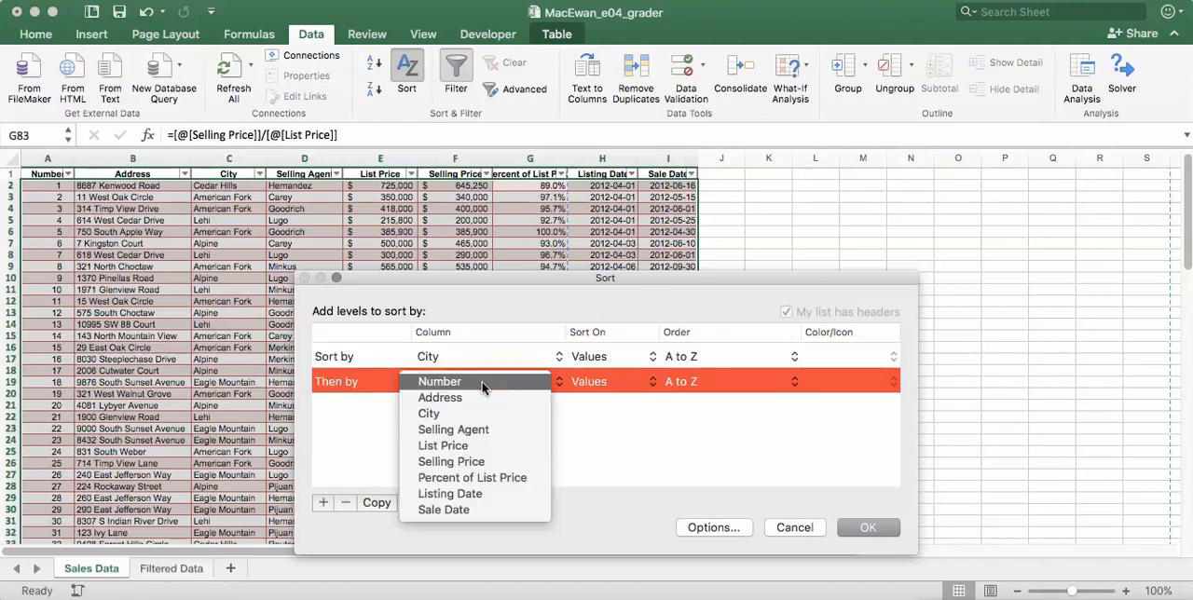
click(466, 478)
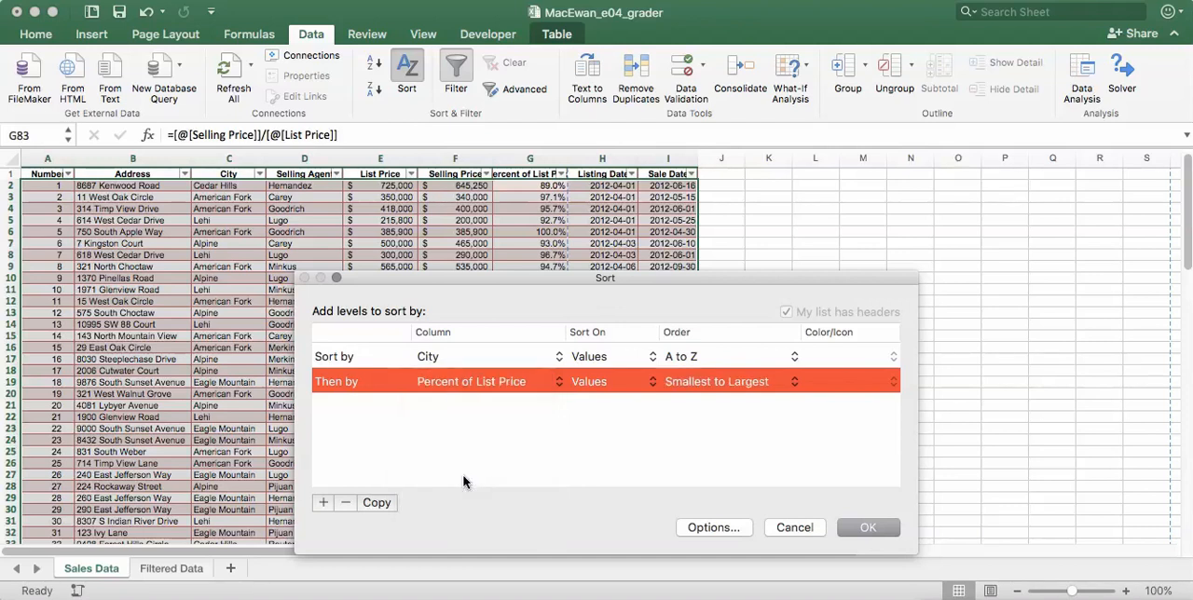
click(793, 385)
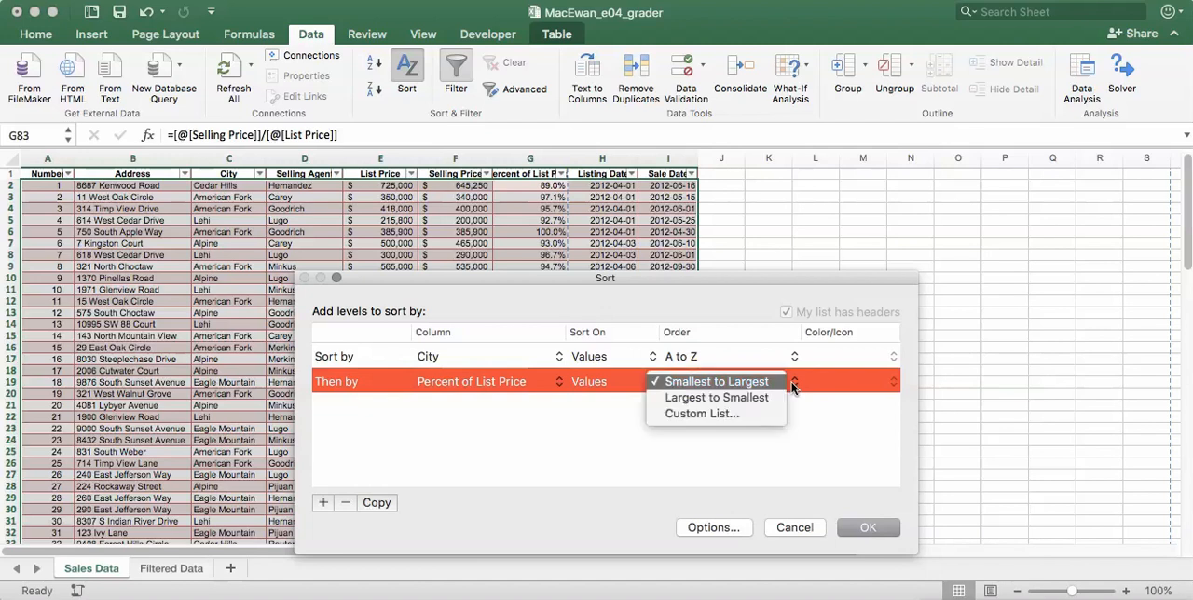
click(725, 397)
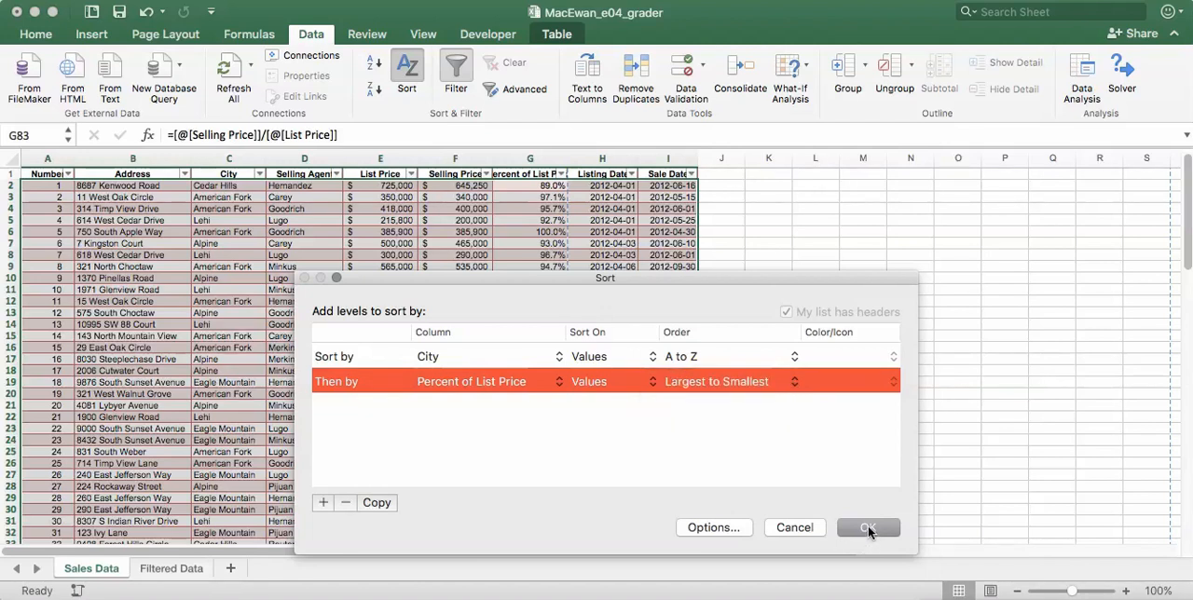
click(868, 529)
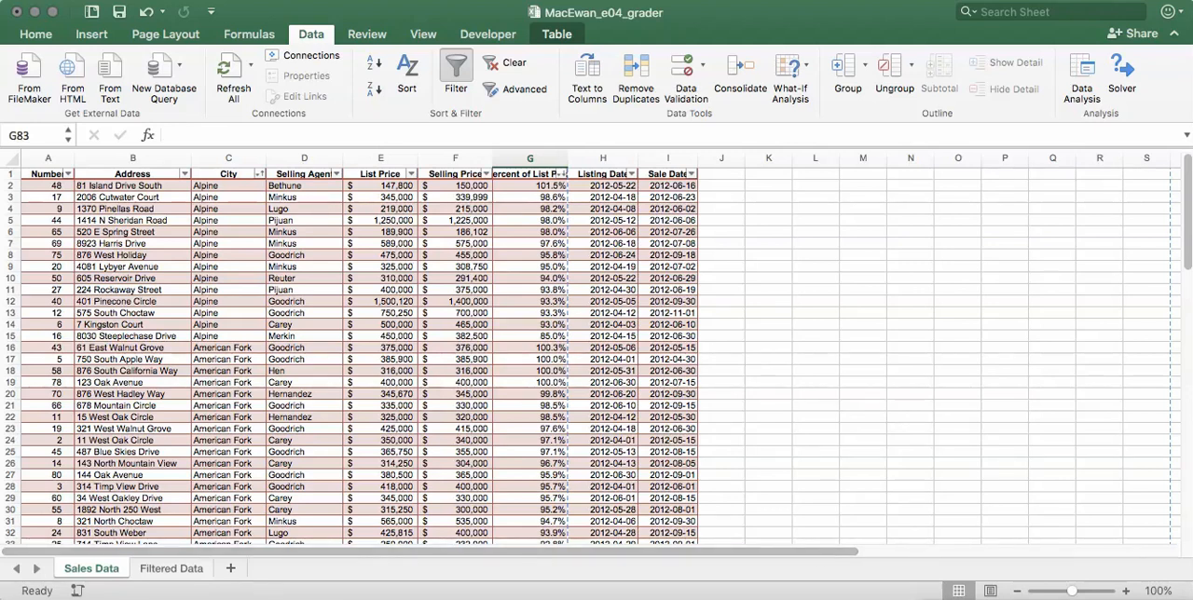
- On the Filtered Data sheet, filter the Days on Market column to values greater than or equal to 30
click(177, 570)
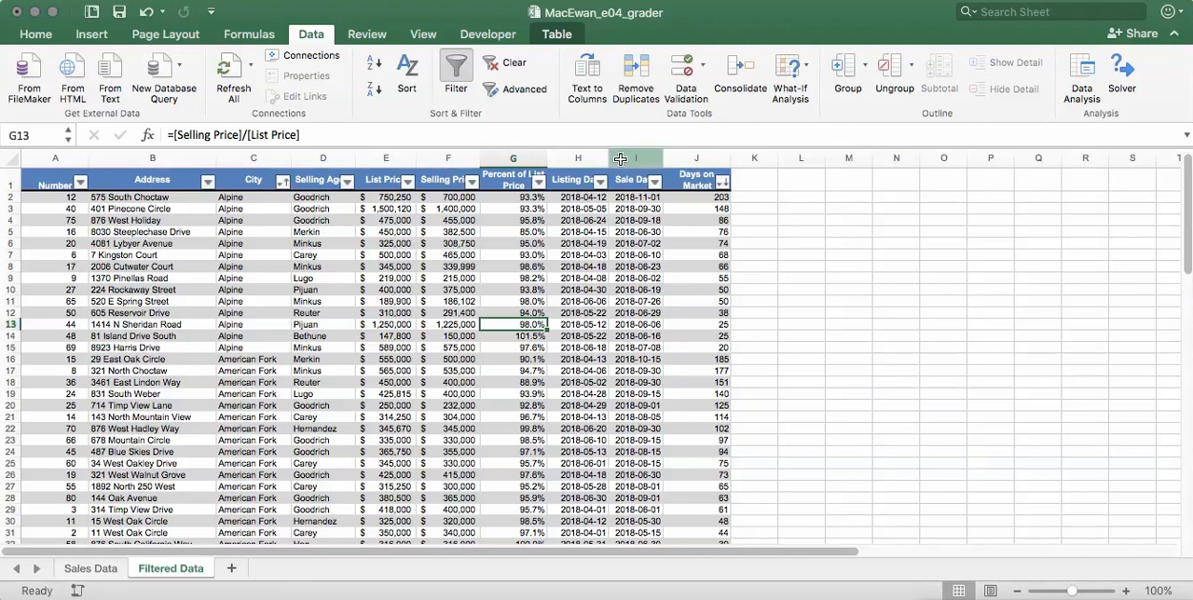
click(723, 184)
scroll(841, 433, down, 10)
scroll(811, 420, up, 4)
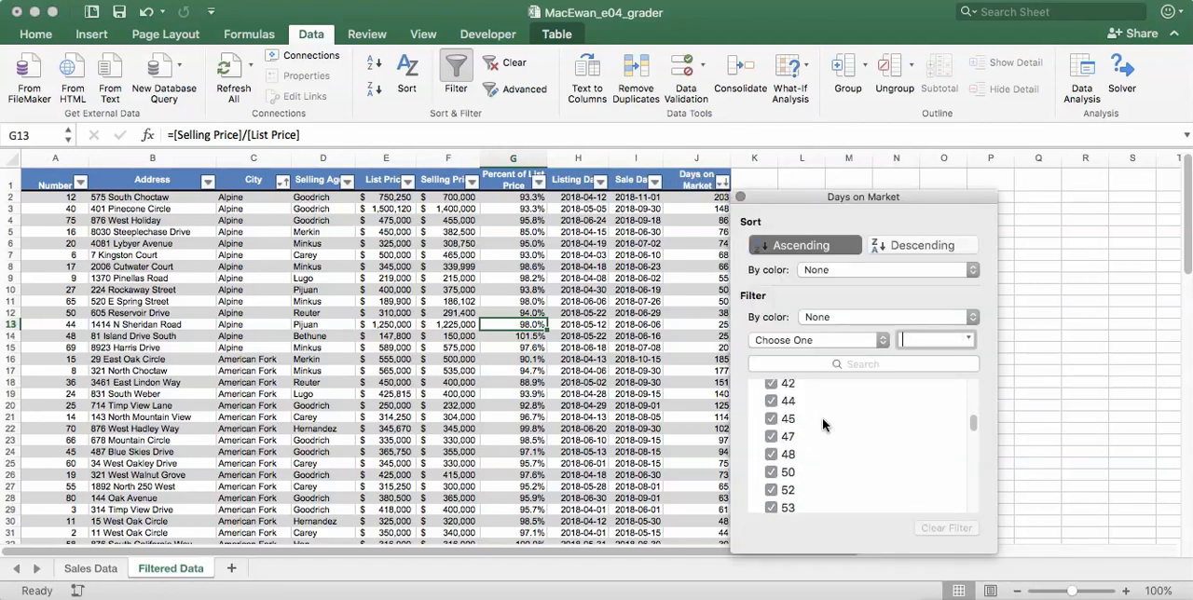
scroll(822, 421, up, 2)
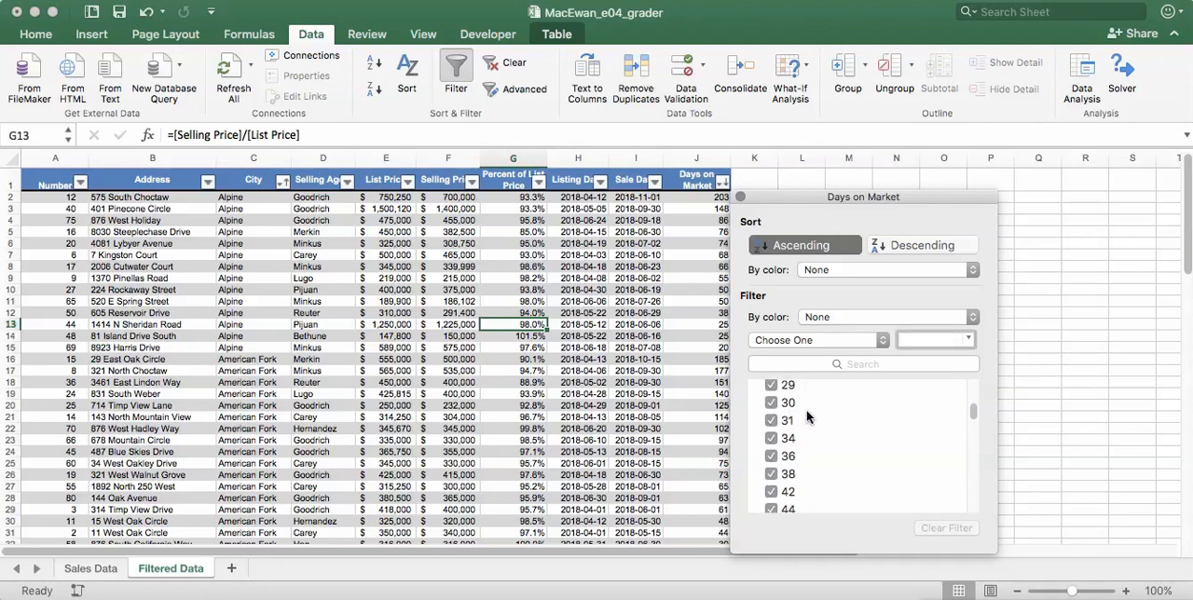
click(829, 340)
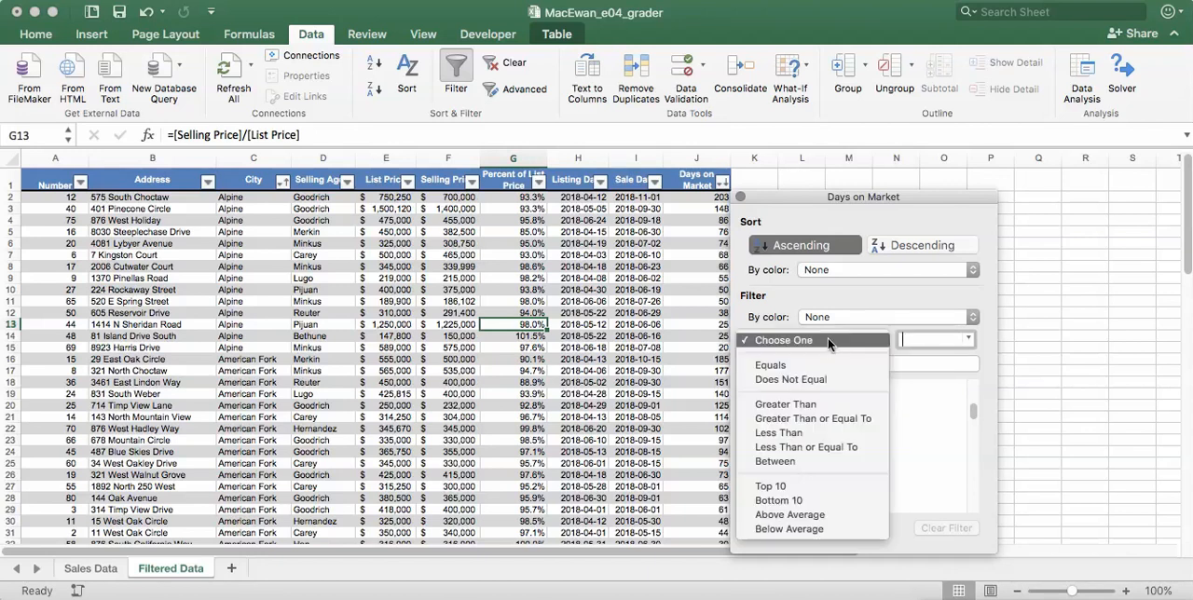
click(808, 418)
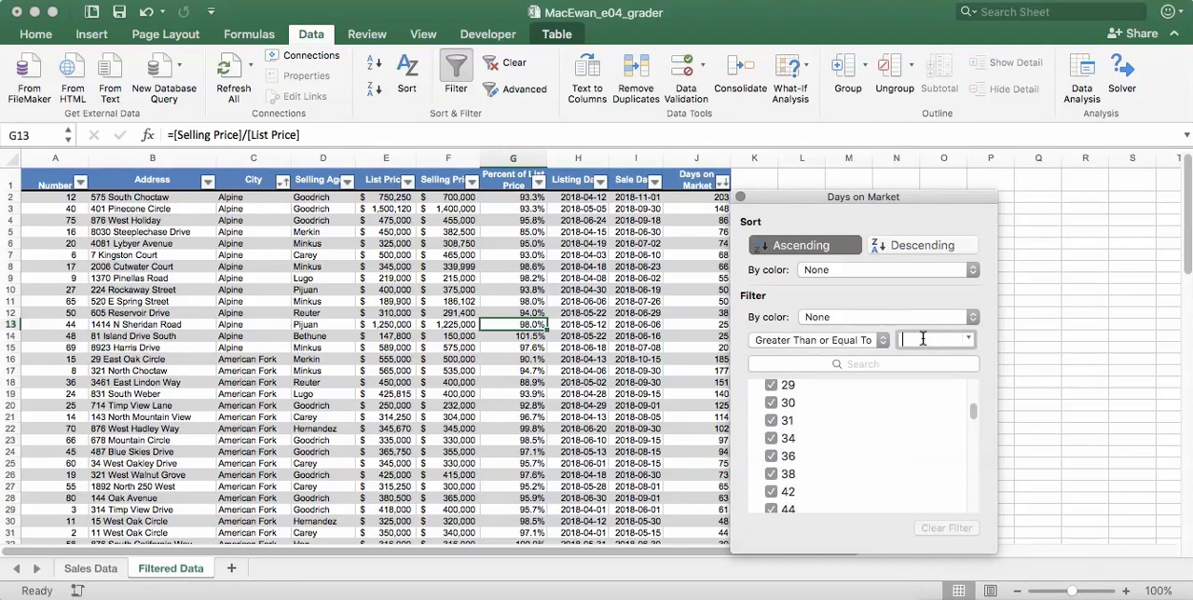
text(30)
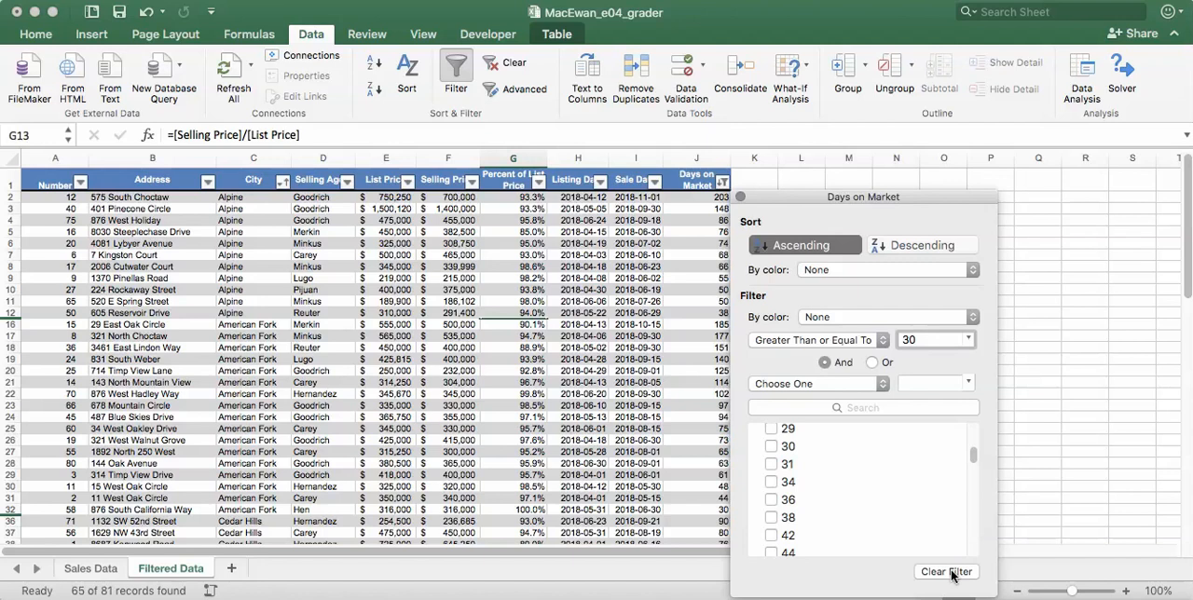
click(740, 199)
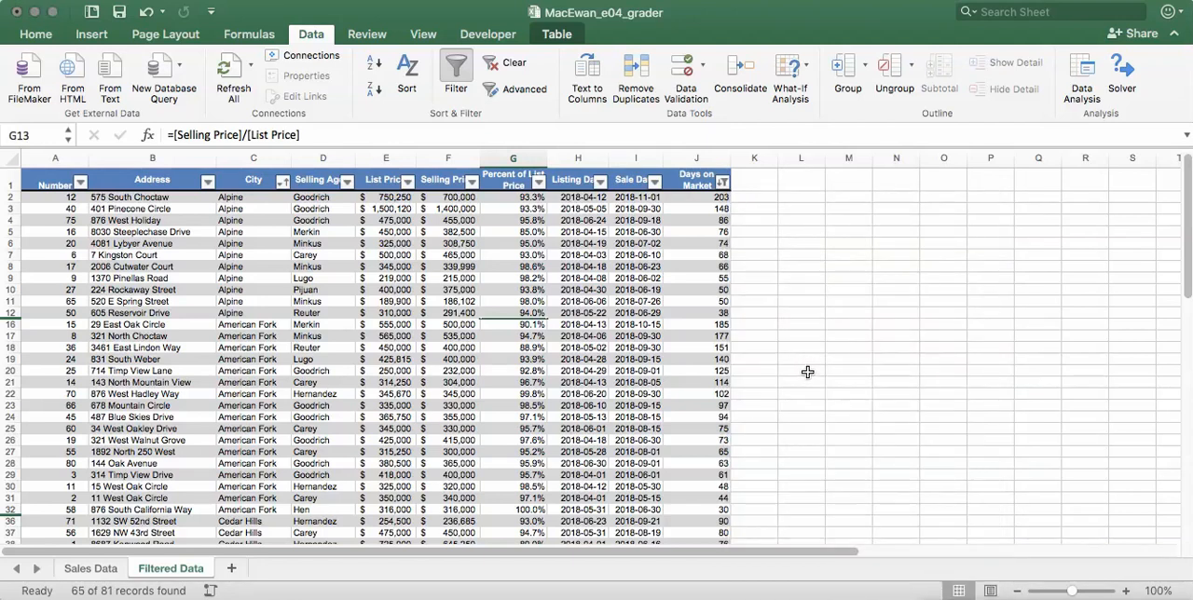
scroll(703, 367, down, 3)
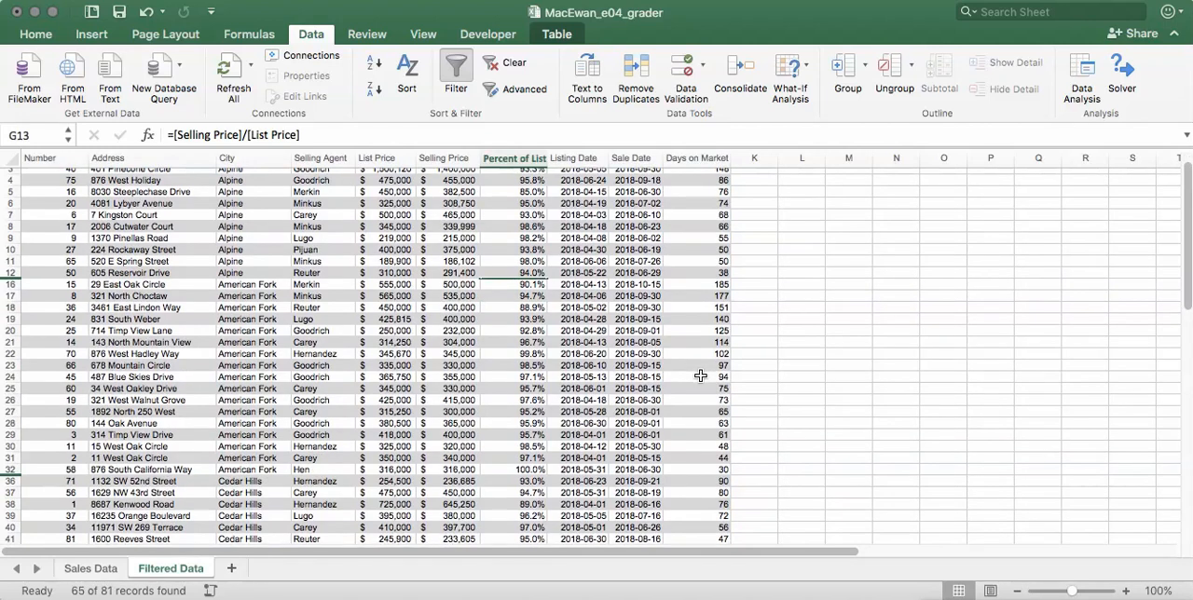